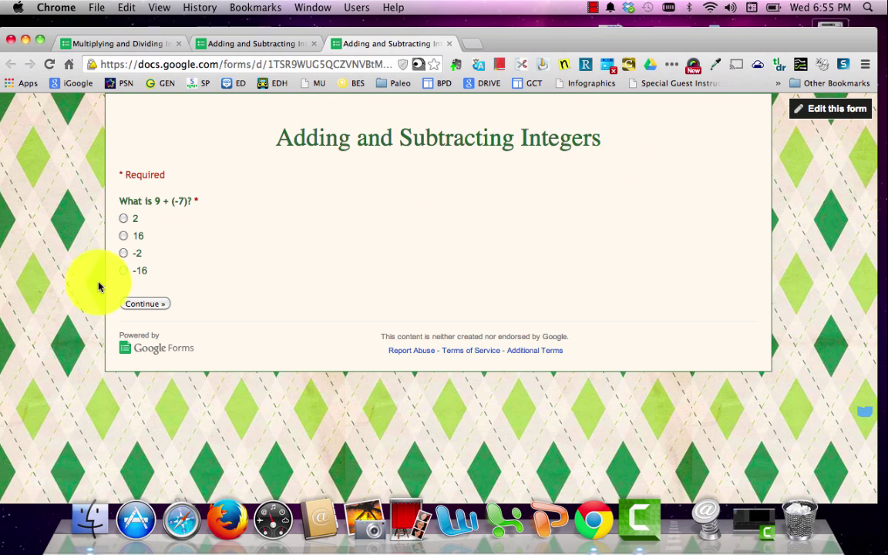
- Answer 2 to the question 9 + (-7) and -7 to the question (-10) + (-3), continuing after each
{"action": "left_click", "coordinate": [124, 220]}
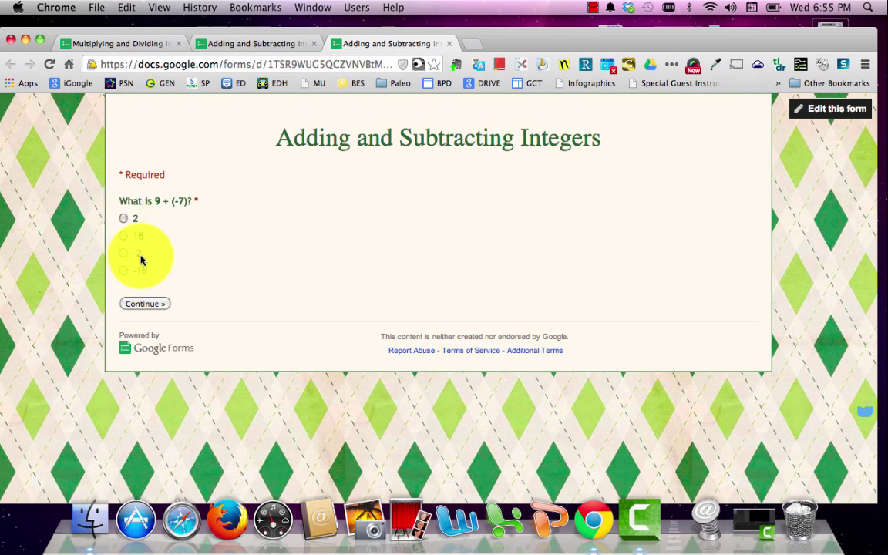
{"action": "left_click", "coordinate": [161, 305]}
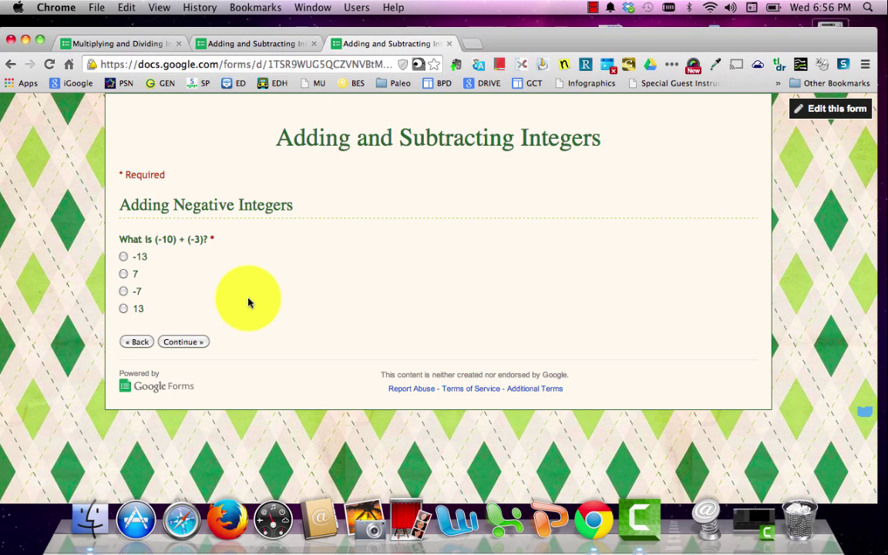
{"action": "left_click", "coordinate": [124, 292]}
{"action": "left_click", "coordinate": [184, 342]}
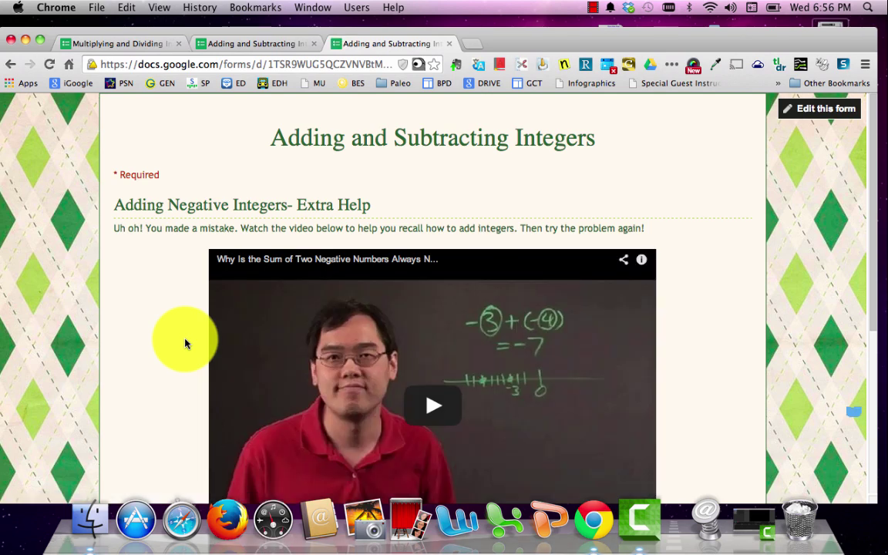
- Go through the Adding Negative Integers extra help page, answer -13 to the repeated question, and continue
{"action": "scroll", "coordinate": [185, 343], "scroll_direction": "down", "scroll_amount": 2}
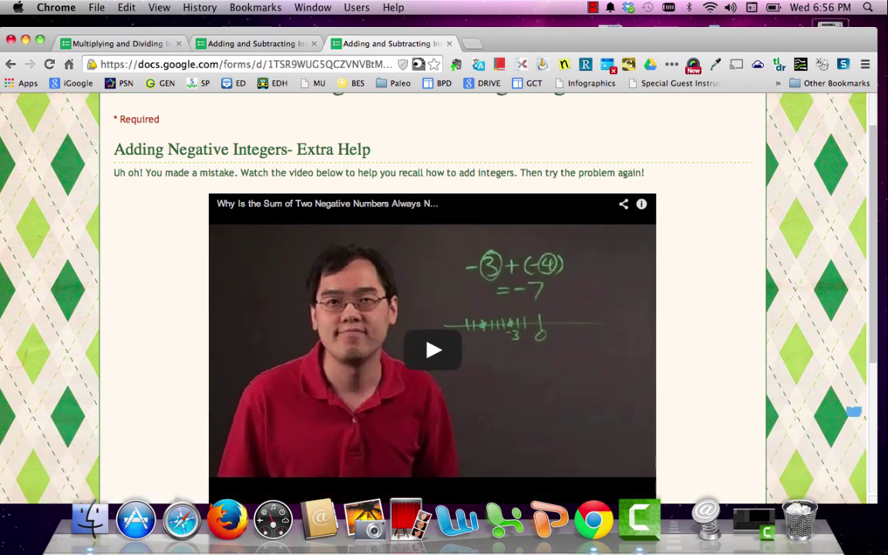
{"action": "scroll", "coordinate": [432, 309], "scroll_direction": "down", "scroll_amount": 1}
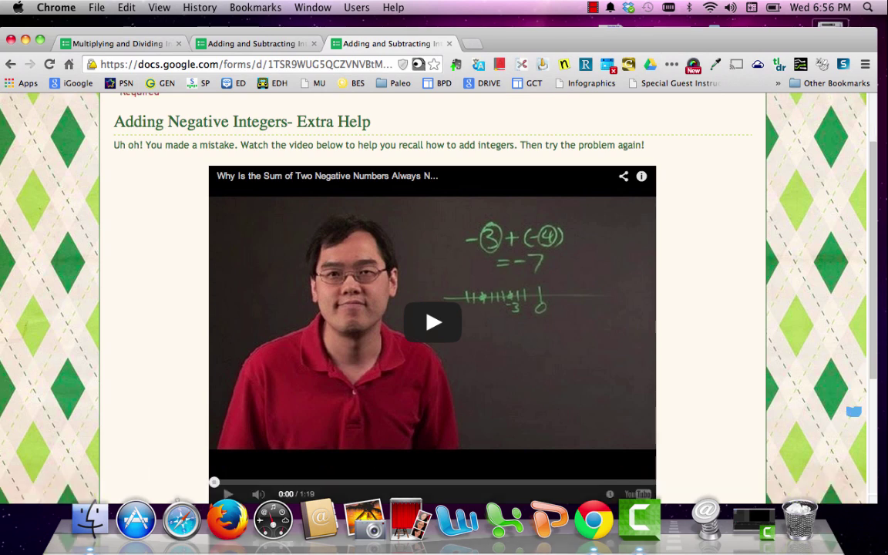
{"action": "scroll", "coordinate": [432, 309], "scroll_direction": "down", "scroll_amount": 1}
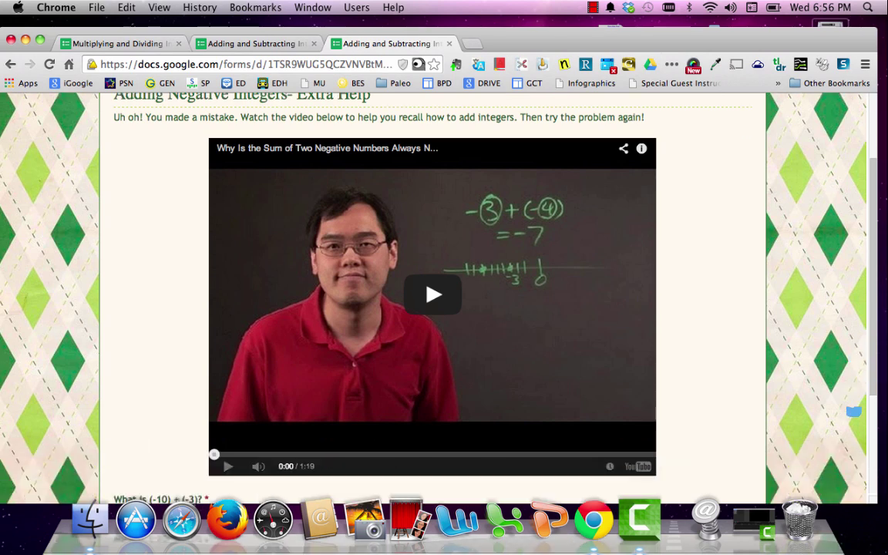
{"action": "scroll", "coordinate": [431, 309], "scroll_direction": "down", "scroll_amount": 6}
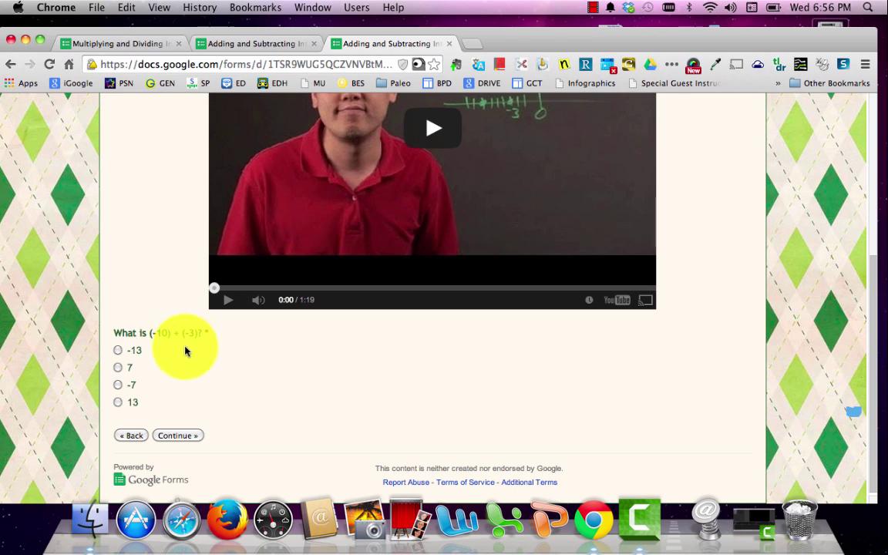
{"action": "left_click", "coordinate": [119, 351]}
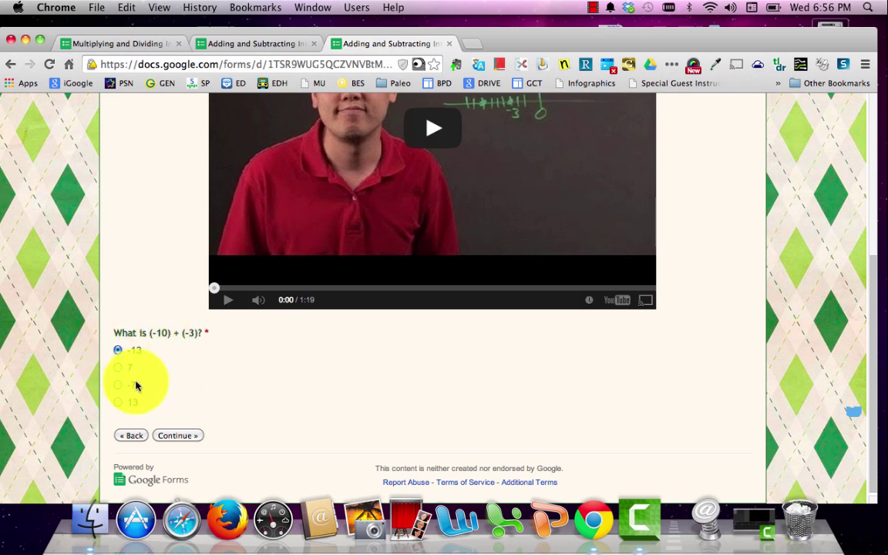
{"action": "left_click", "coordinate": [188, 438]}
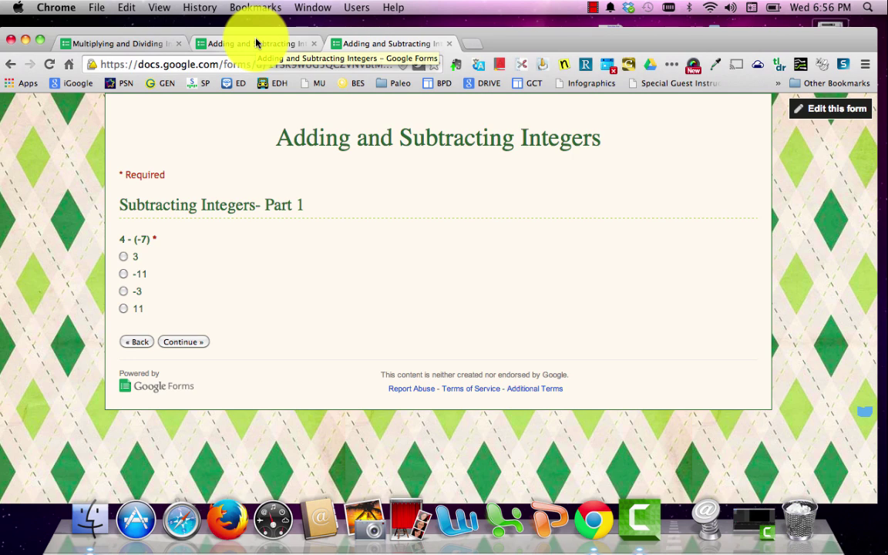
- Switch to the editor of the Adding and Subtracting Integers form and inspect the answer-based page routing of the 9 + (-7) question
{"action": "left_click", "coordinate": [257, 43]}
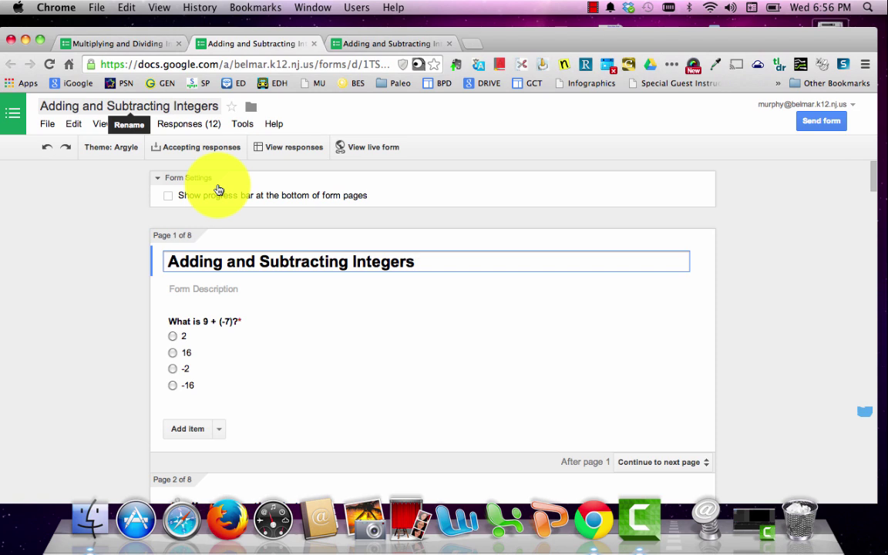
{"action": "mouse_move", "coordinate": [298, 363]}
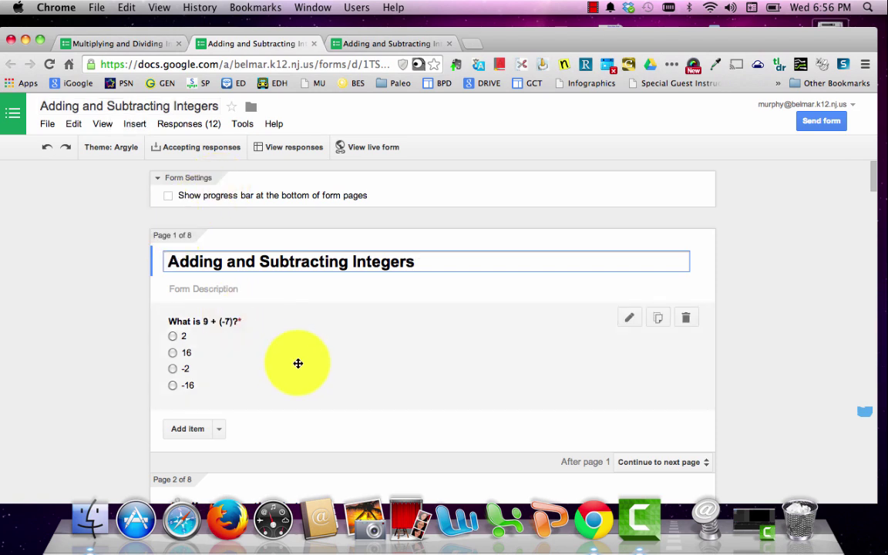
{"action": "left_click", "coordinate": [298, 363]}
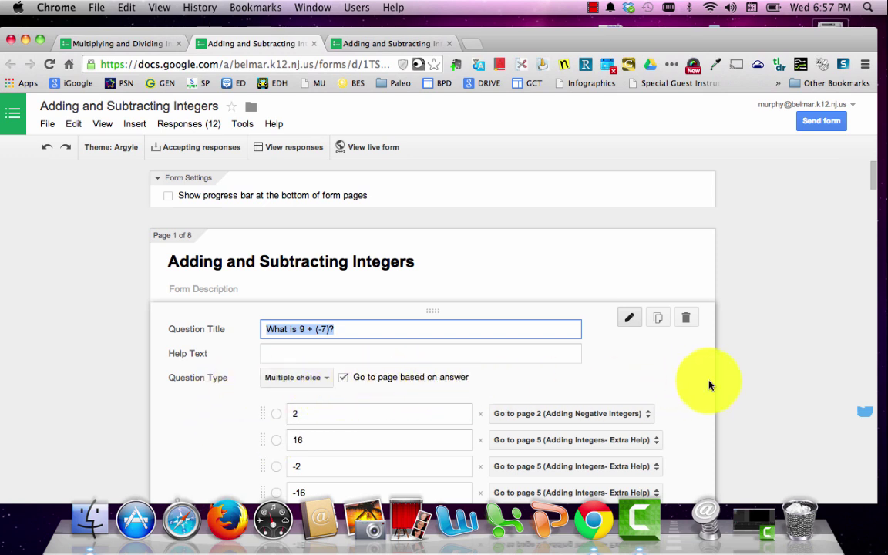
{"action": "left_click", "coordinate": [743, 387]}
{"action": "scroll", "coordinate": [743, 387], "scroll_direction": "down", "scroll_amount": 10}
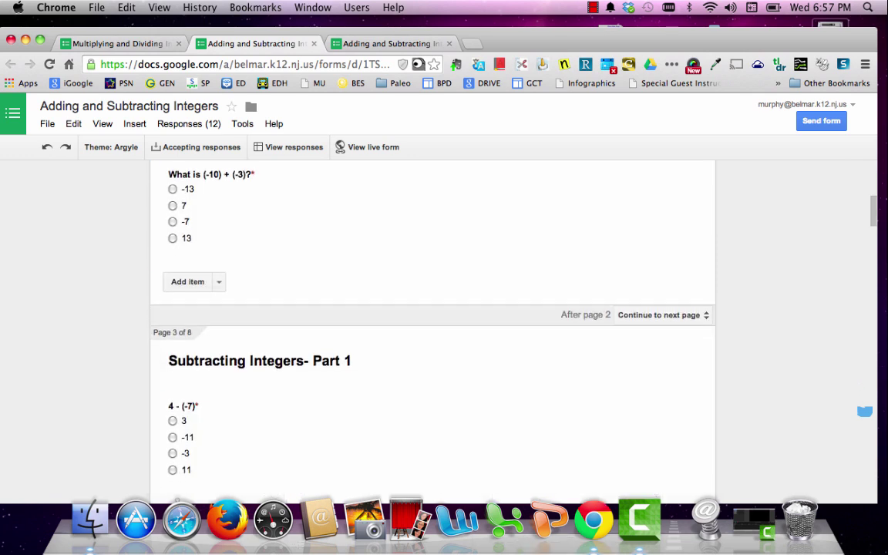
{"action": "scroll", "coordinate": [743, 387], "scroll_direction": "up", "scroll_amount": 10}
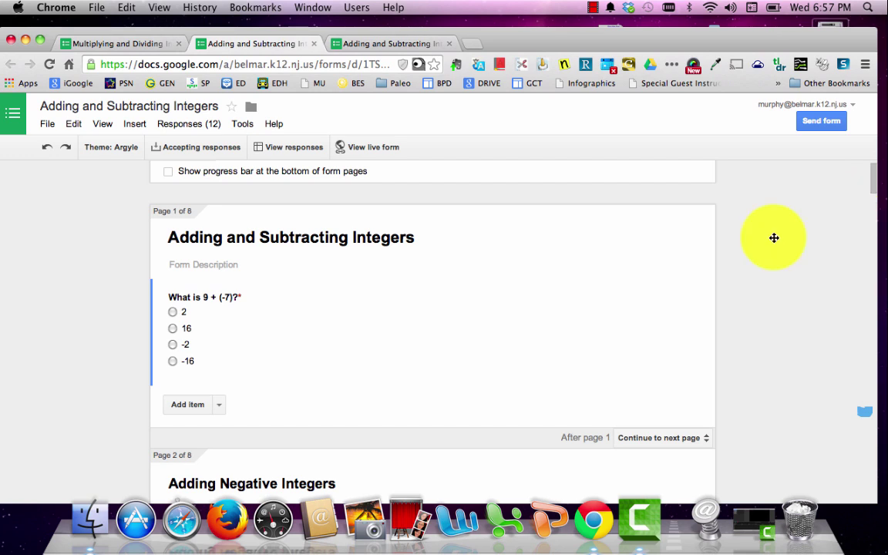
- Compare the 9 + (-7) question's answer destinations with the Adding Integers extra help page, and close the question's settings
{"action": "left_click", "coordinate": [460, 367]}
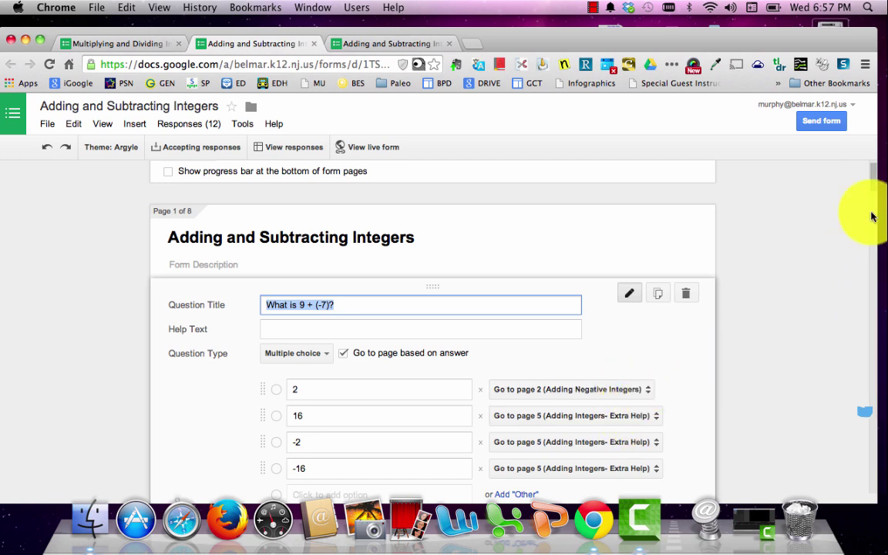
{"action": "left_click", "coordinate": [876, 180]}
{"action": "left_click_drag", "start_coordinate": [876, 179], "coordinate": [871, 288]}
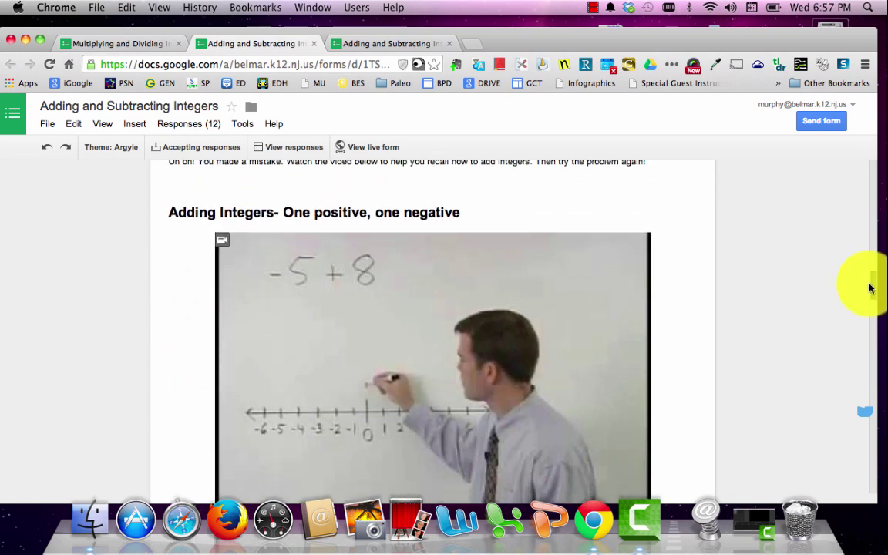
{"action": "left_click_drag", "start_coordinate": [870, 289], "coordinate": [870, 304]}
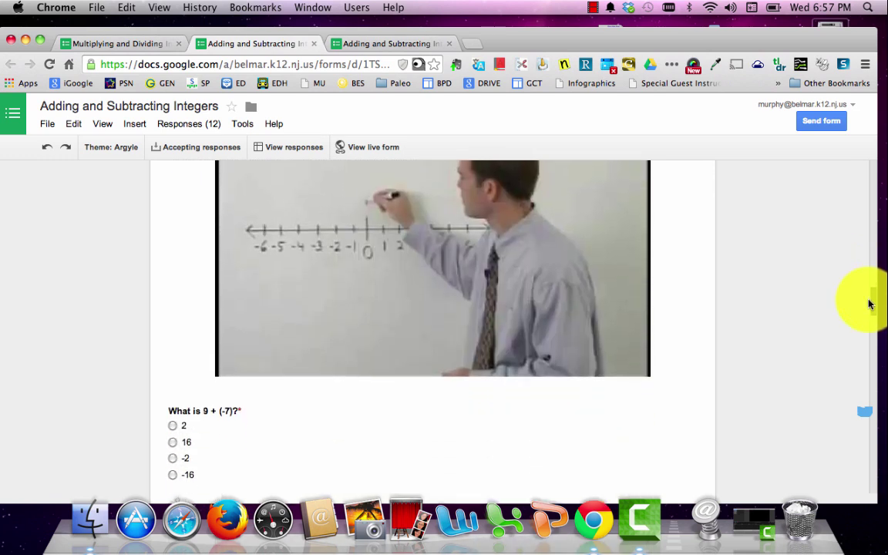
{"action": "left_click_drag", "start_coordinate": [870, 304], "coordinate": [869, 192]}
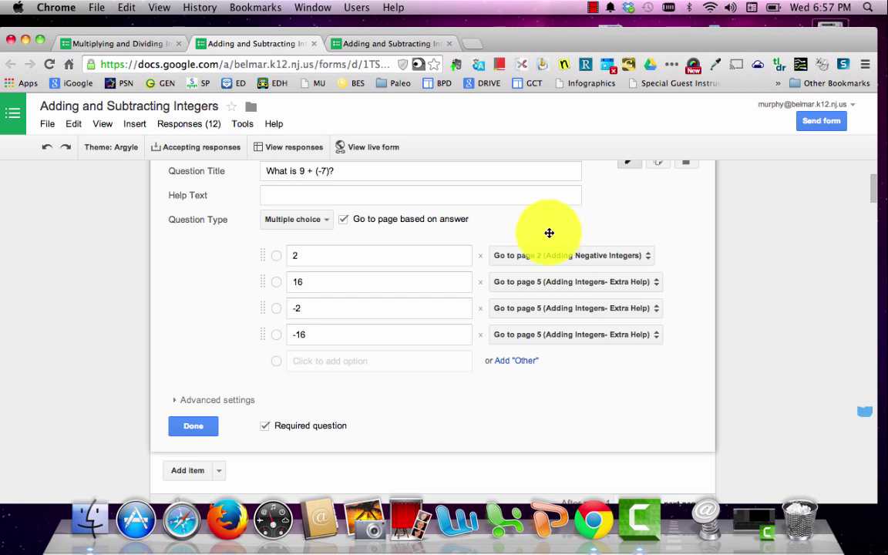
{"action": "left_click", "coordinate": [187, 431]}
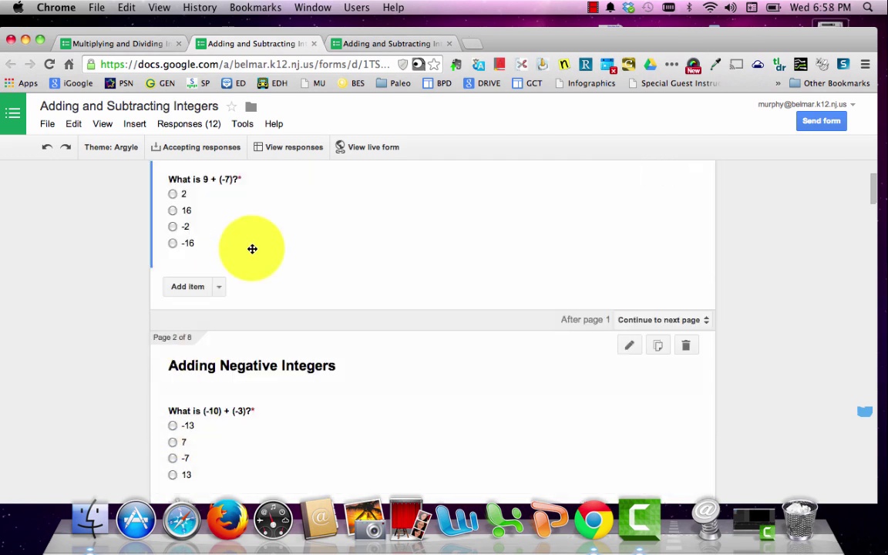
- Switch to the Multiplying and Dividing Integers form and insert a page break after the question on the Dividing Two Integers page
{"action": "left_click", "coordinate": [116, 44]}
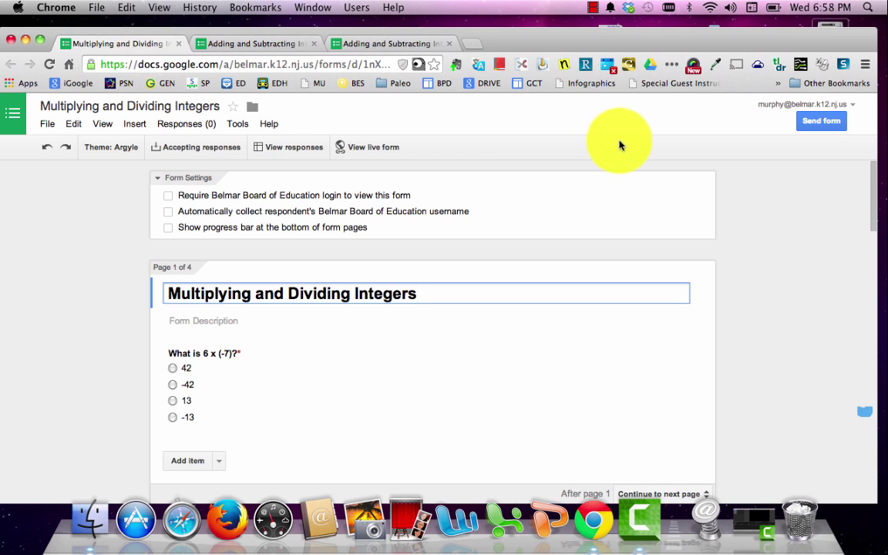
{"action": "left_click", "coordinate": [874, 176]}
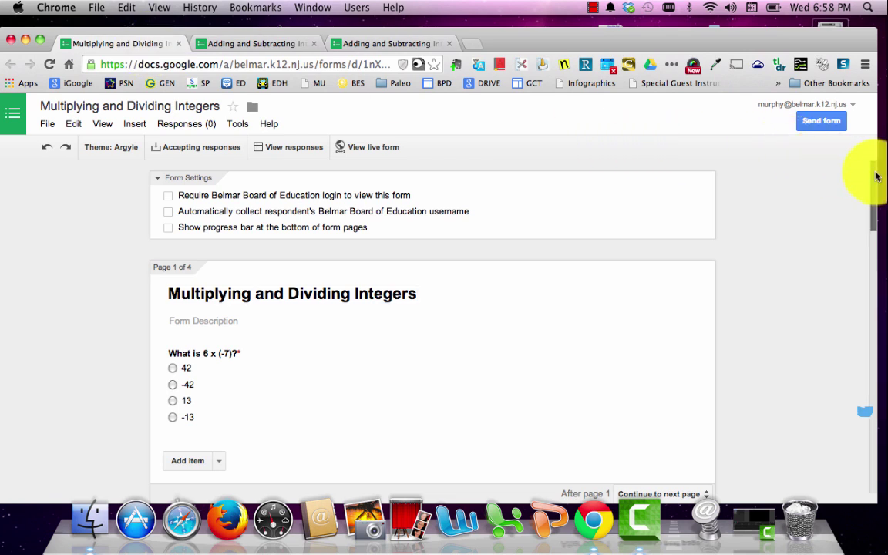
{"action": "left_click_drag", "start_coordinate": [875, 176], "coordinate": [878, 239]}
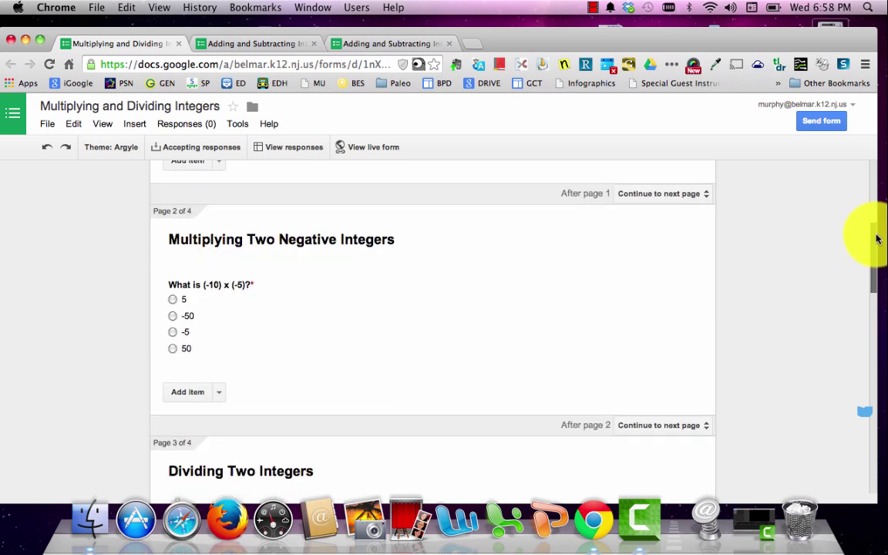
{"action": "left_click_drag", "start_coordinate": [878, 239], "coordinate": [868, 196]}
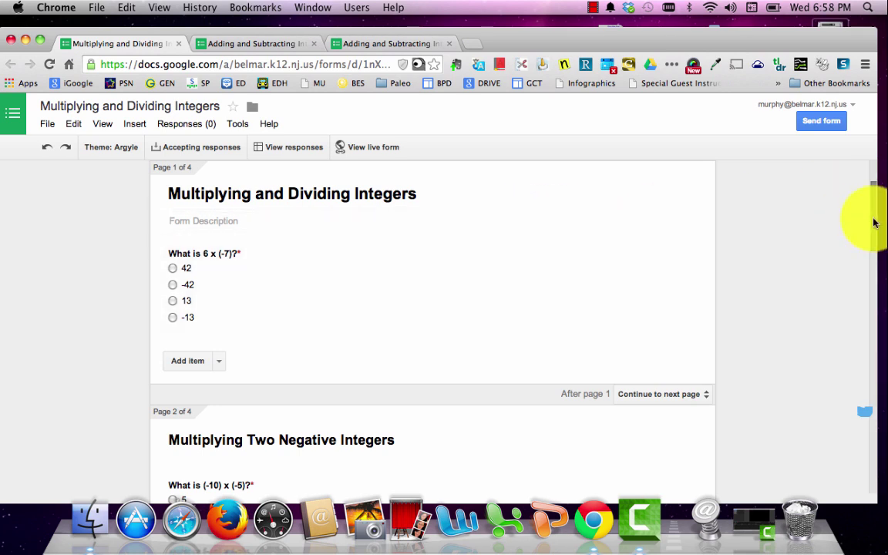
{"action": "left_click_drag", "start_coordinate": [874, 224], "coordinate": [872, 302]}
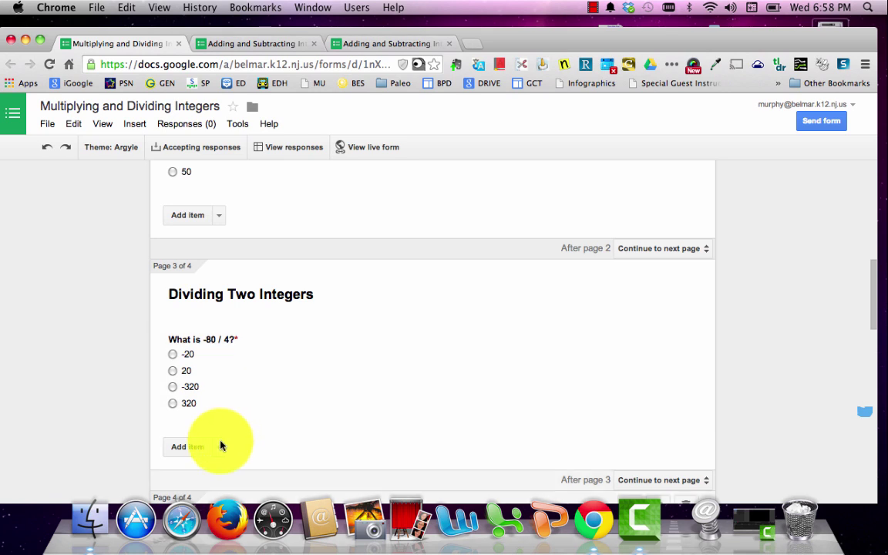
{"action": "left_click", "coordinate": [219, 452]}
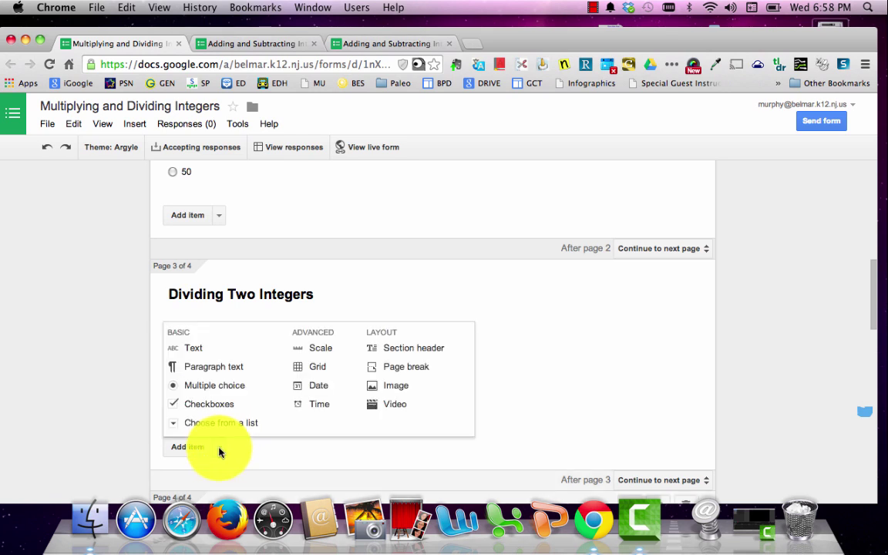
{"action": "left_click", "coordinate": [404, 374]}
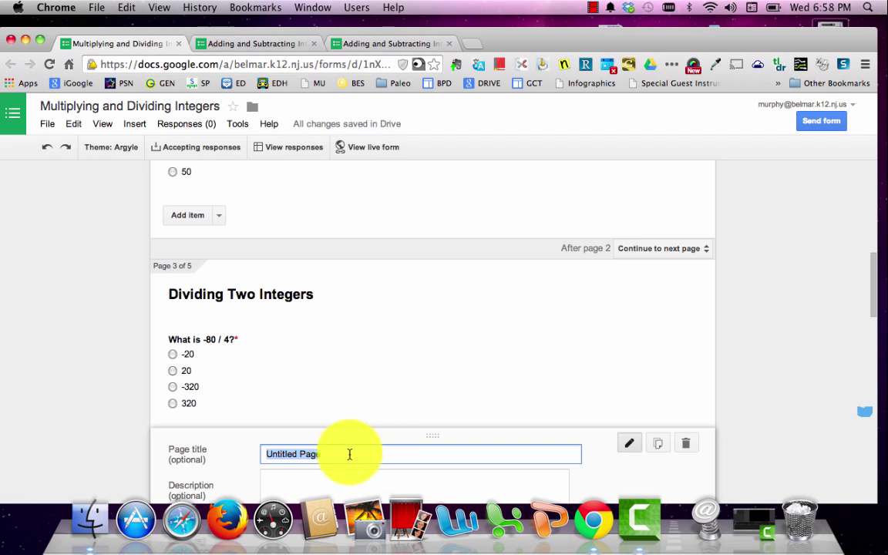
- Title the new page "Multiplying Integers- Extra Help"
{"action": "type", "text": "Multiplying"}
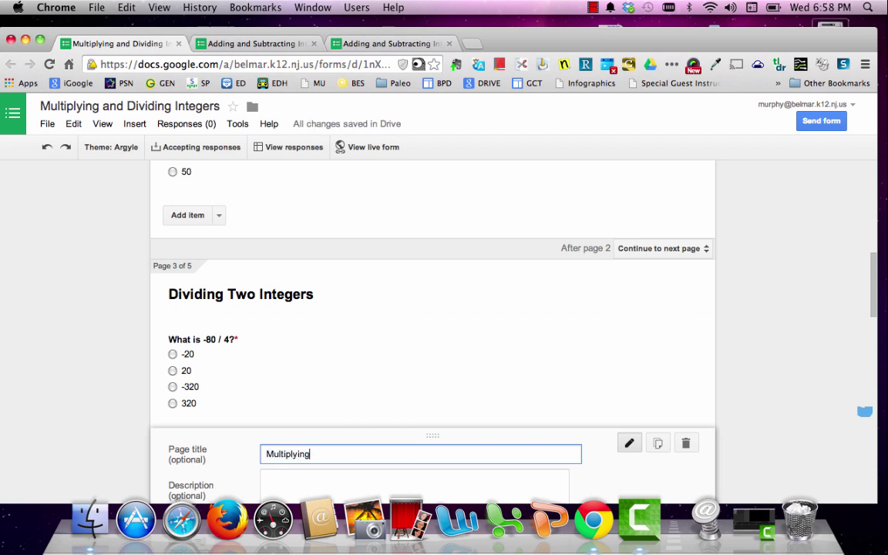
{"action": "type", "text": " Intge"}
{"action": "key", "text": "BackSpace"}
{"action": "type", "text": "gers- Extra Help"}
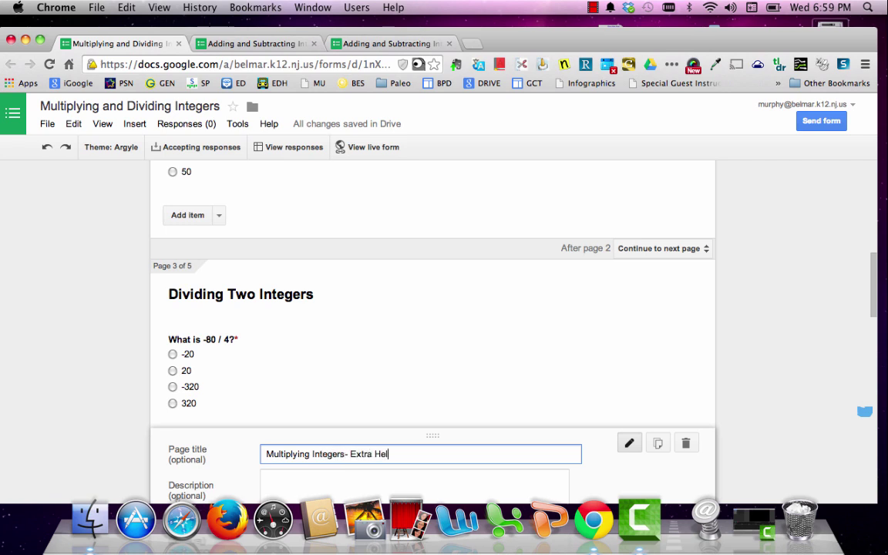
- Give the page the description "Uh oh! Looks like you made a mistake on that question. Watch the video and try the question again!" and finish editing
{"action": "left_click", "coordinate": [479, 478]}
{"action": "type", "text": "Uh o"}
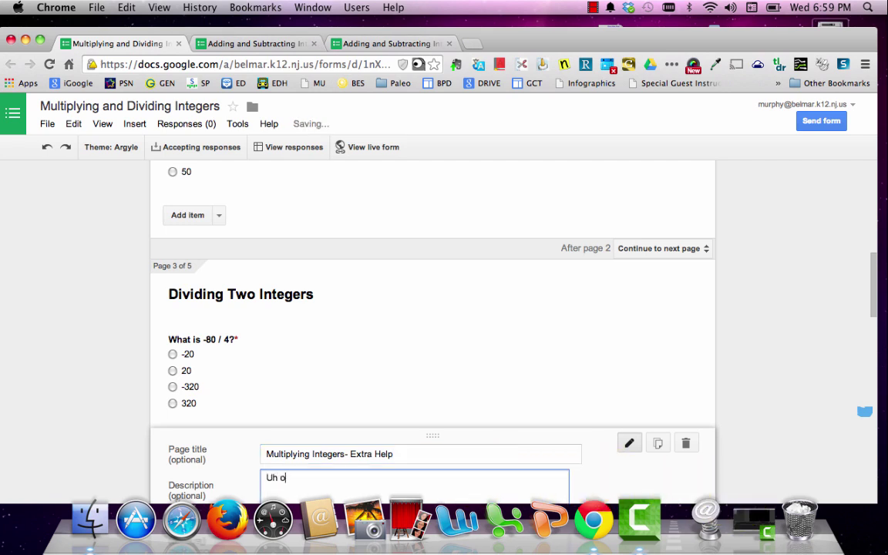
{"action": "type", "text": "h! Looks like you made a mis"}
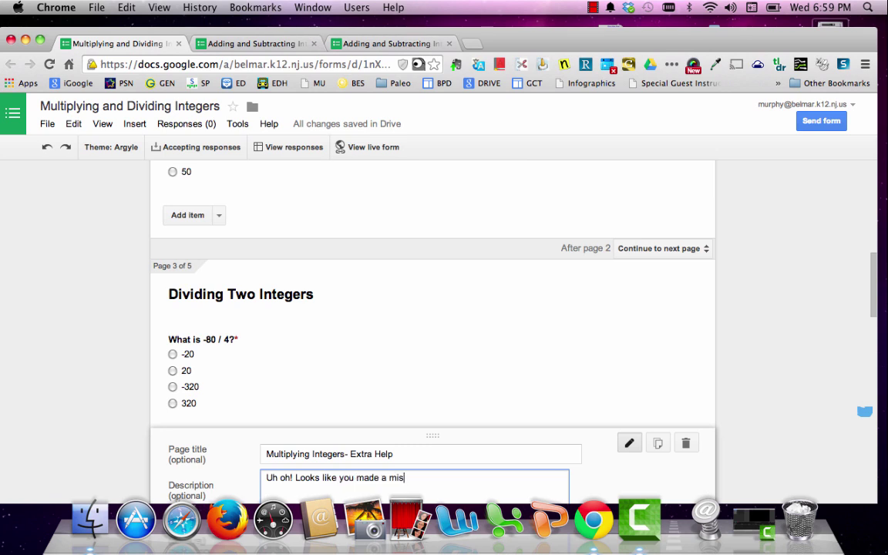
{"action": "type", "text": "hat question. Watch the video and try the"}
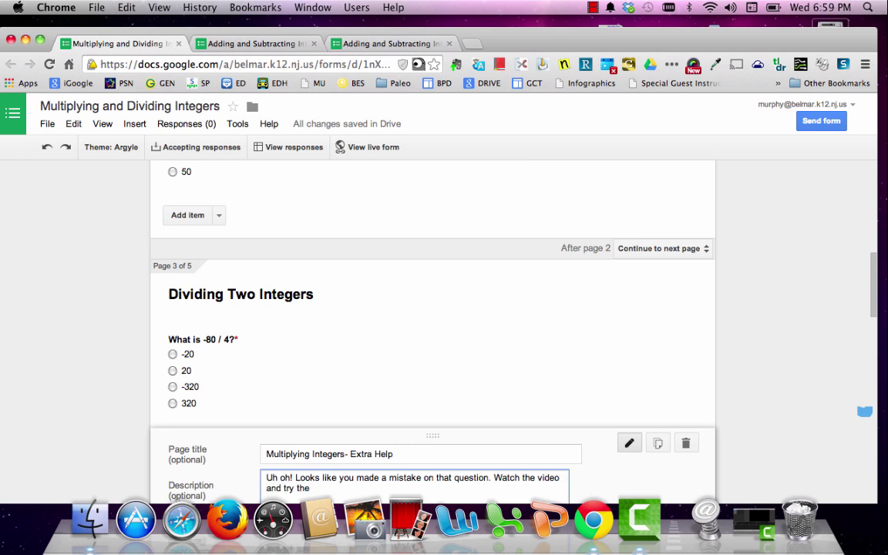
{"action": "type", "text": "question again!"}
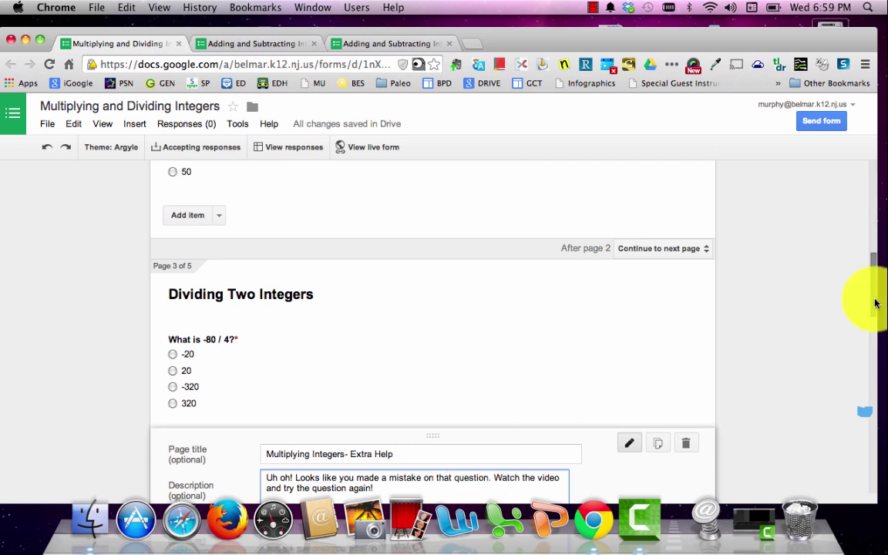
{"action": "scroll", "coordinate": [876, 309], "scroll_direction": "down", "scroll_amount": 1}
{"action": "scroll", "coordinate": [876, 308], "scroll_direction": "down", "scroll_amount": 5}
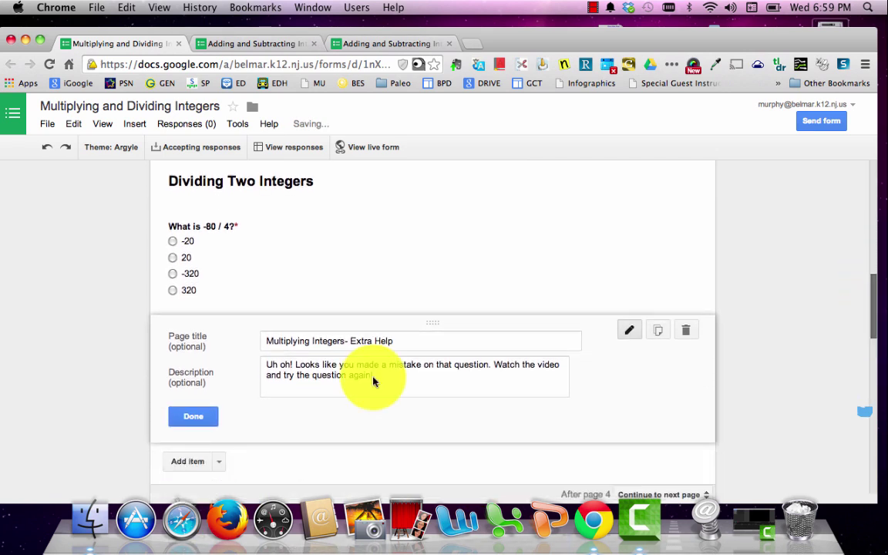
{"action": "left_click", "coordinate": [189, 405]}
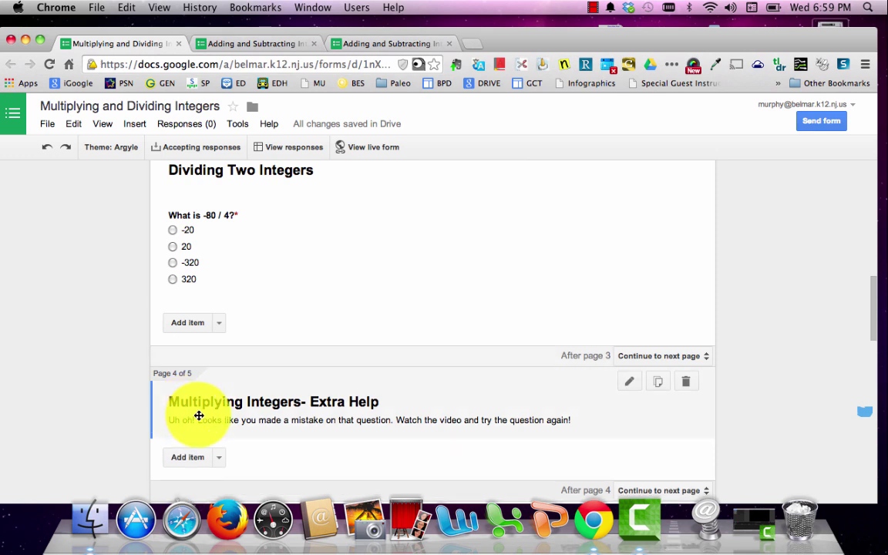
- Search YouTube for "multiplying integers" and insert the Math Party video "Multiplying Integers" on the page 4 extra help page
{"action": "left_click", "coordinate": [220, 459]}
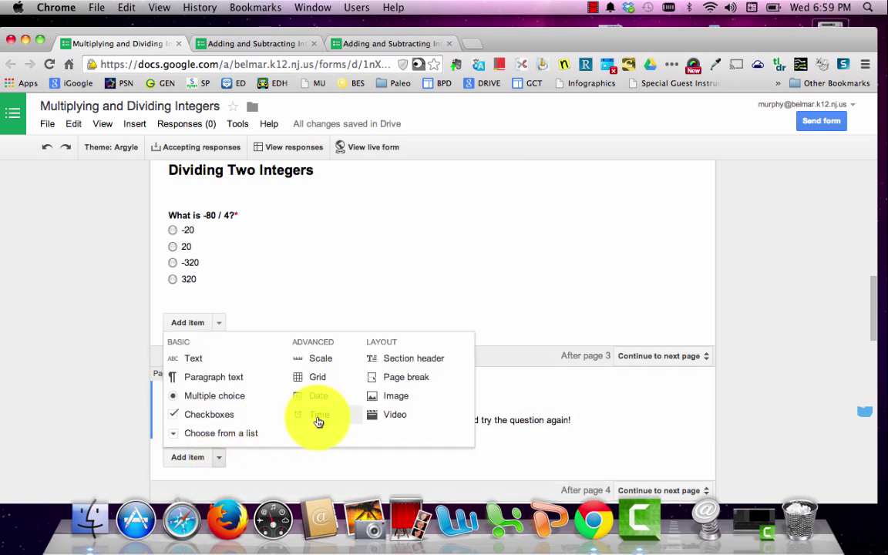
{"action": "left_click", "coordinate": [401, 419]}
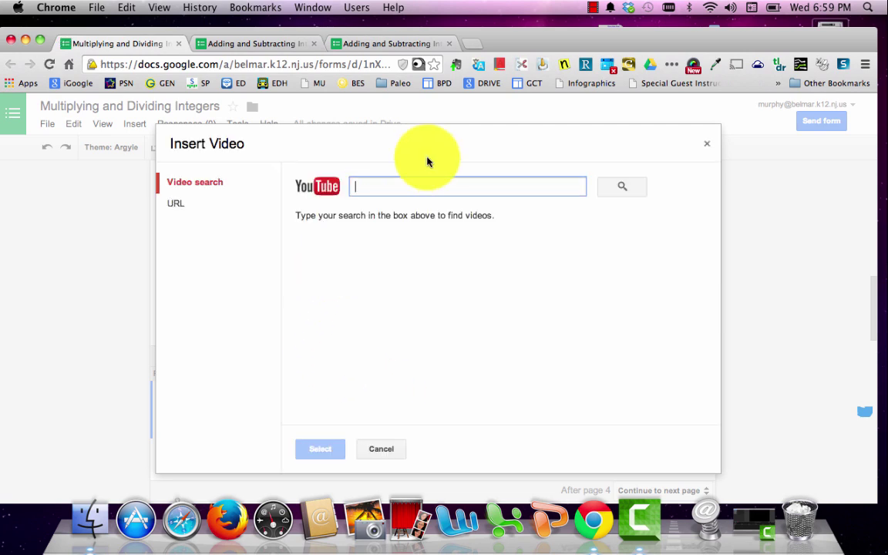
{"action": "type", "text": "multiplying"}
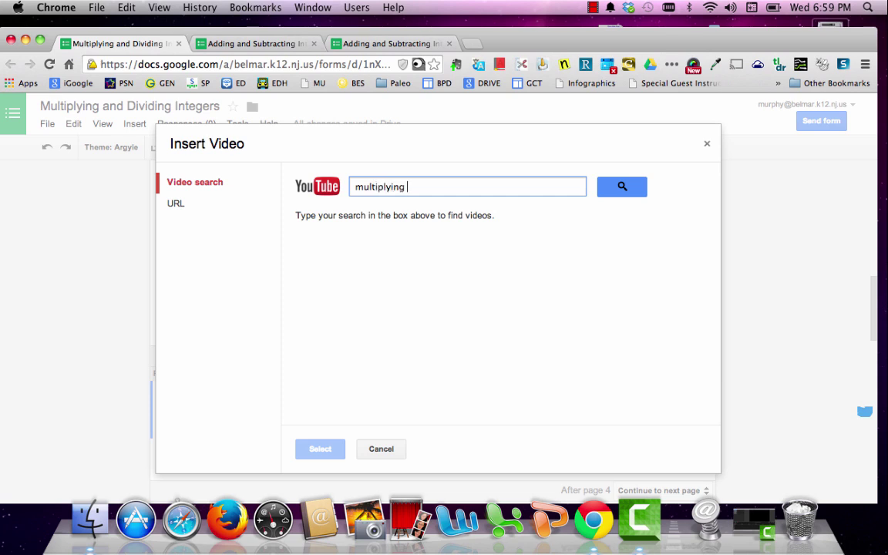
{"action": "type", "text": "s"}
{"action": "key", "text": "Return"}
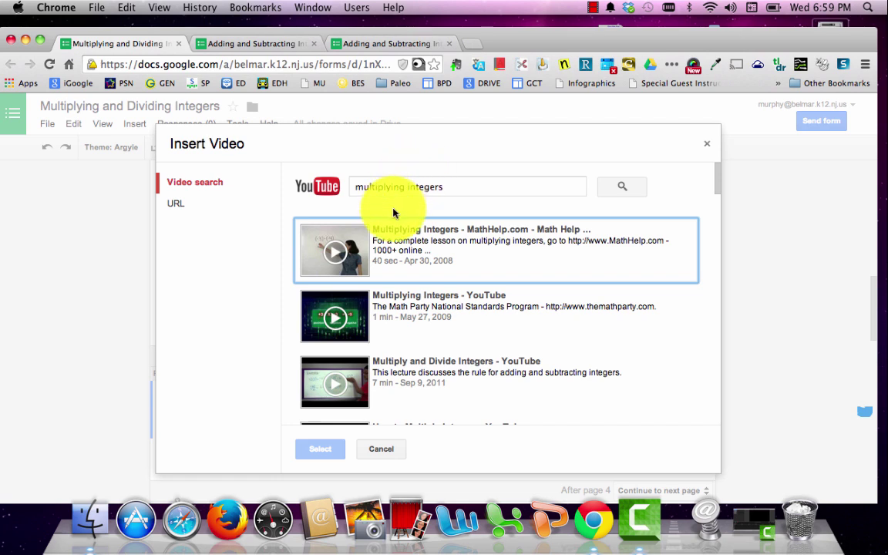
{"action": "left_click", "coordinate": [466, 318]}
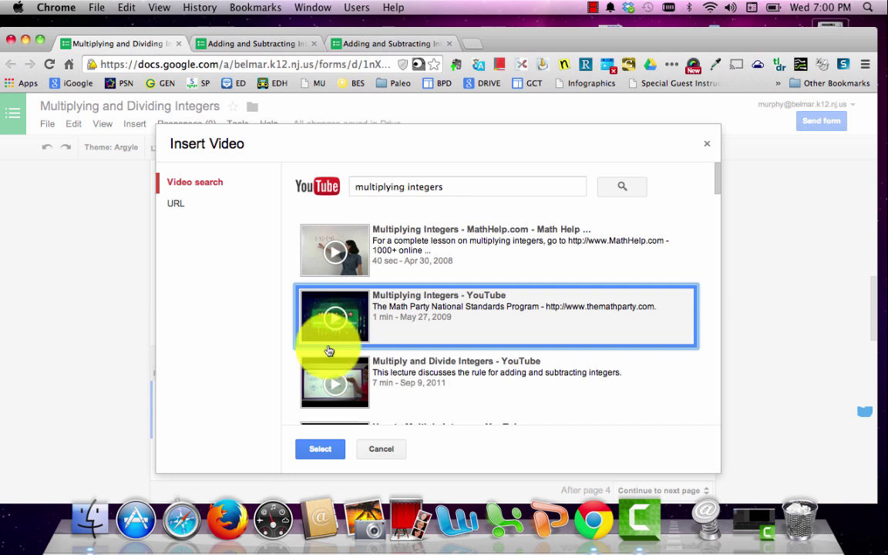
{"action": "left_click", "coordinate": [322, 455]}
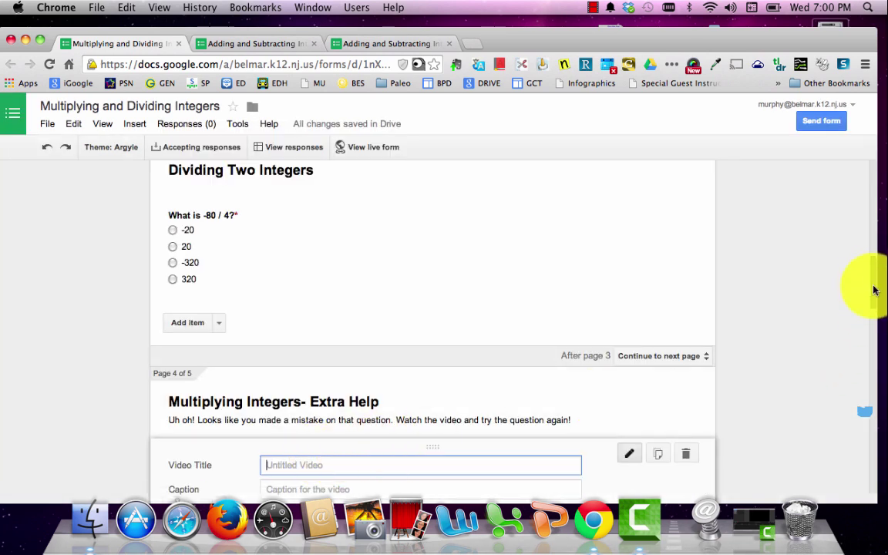
- Force quit iPhoto and delete the unfinished "What is 6 x (-7)?" question below the inserted video
{"action": "scroll", "coordinate": [868, 292], "scroll_direction": "down", "scroll_amount": 3}
{"action": "scroll", "coordinate": [868, 313], "scroll_direction": "down", "scroll_amount": 4}
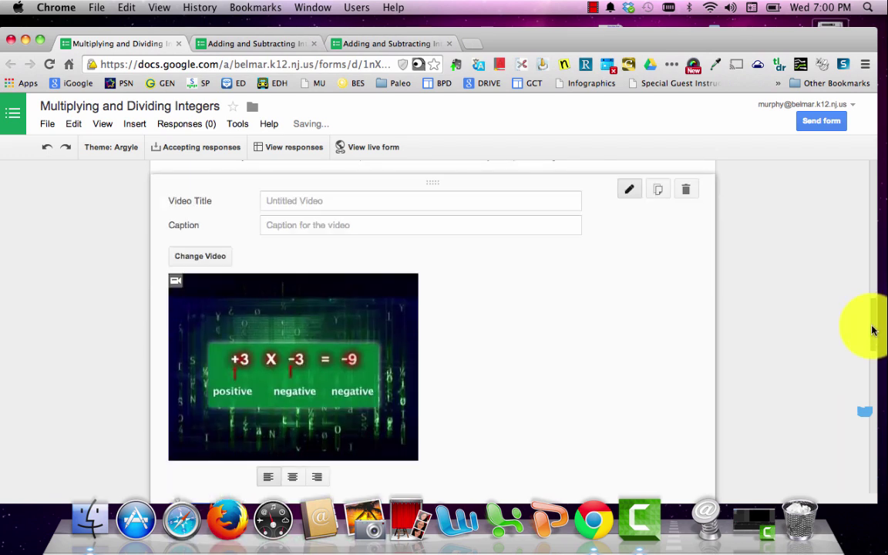
{"action": "scroll", "coordinate": [869, 313], "scroll_direction": "down", "scroll_amount": 6}
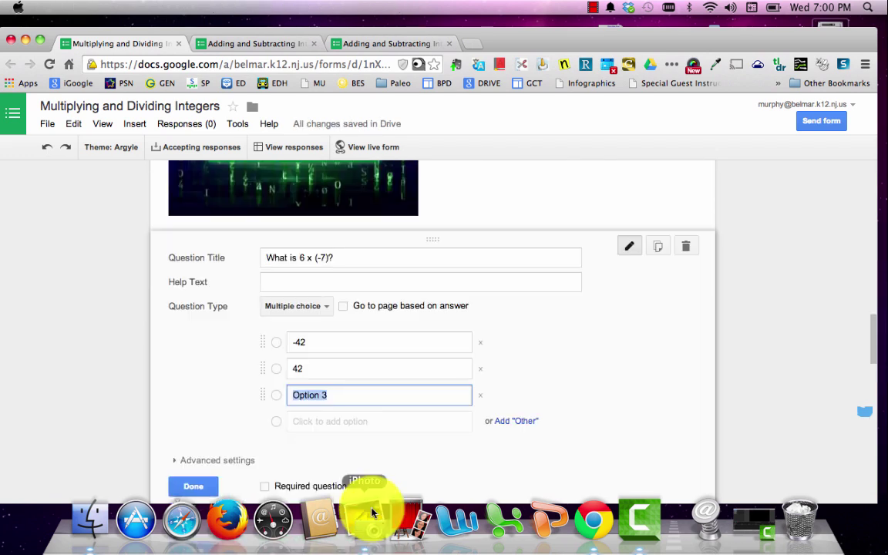
{"action": "right_click", "coordinate": [371, 513]}
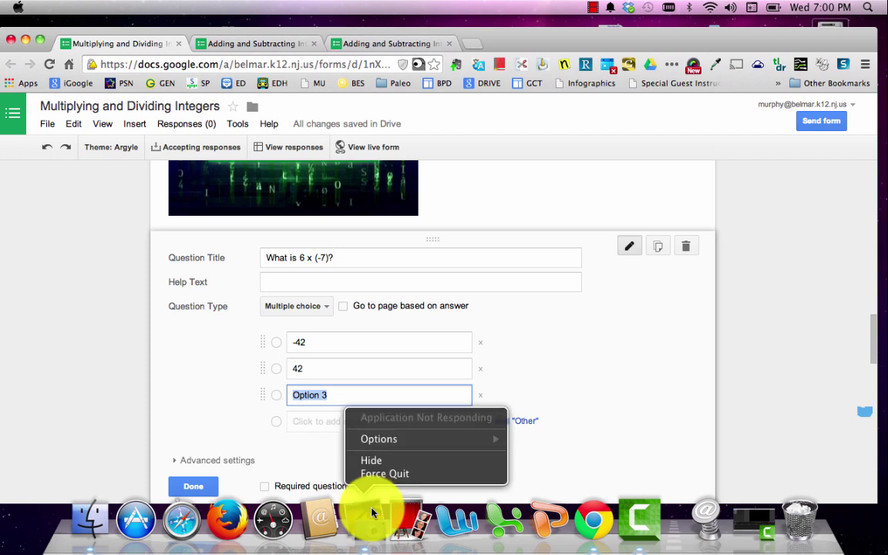
{"action": "left_click", "coordinate": [406, 473]}
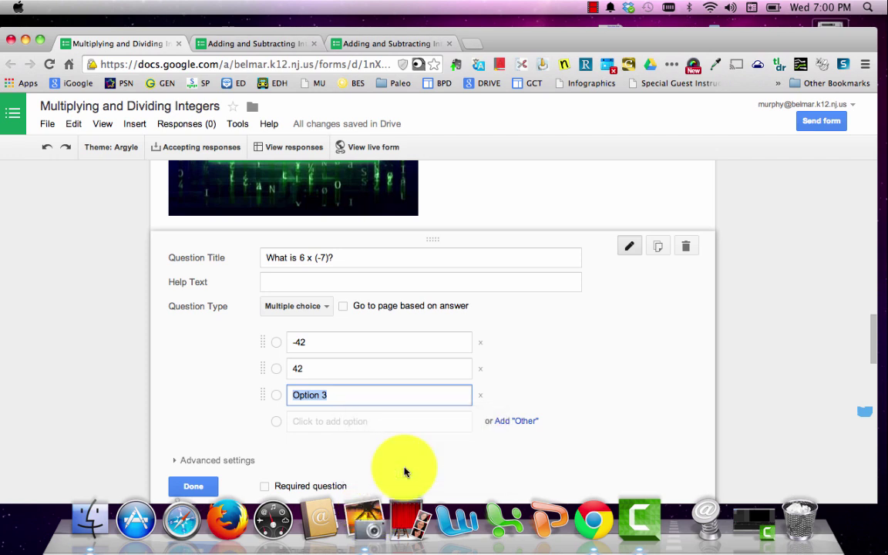
{"action": "left_click", "coordinate": [686, 246]}
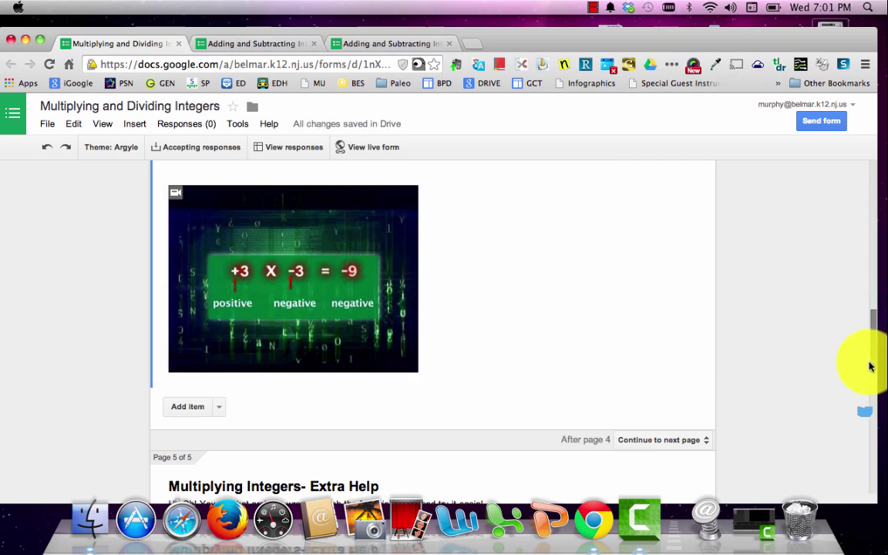
- Duplicate page 1's "What is 6 x (-7)?" question, move the copy below the video on page 4, and finish editing it
{"action": "scroll", "coordinate": [869, 335], "scroll_direction": "down", "scroll_amount": 2}
{"action": "scroll", "coordinate": [870, 336], "scroll_direction": "up", "scroll_amount": 15}
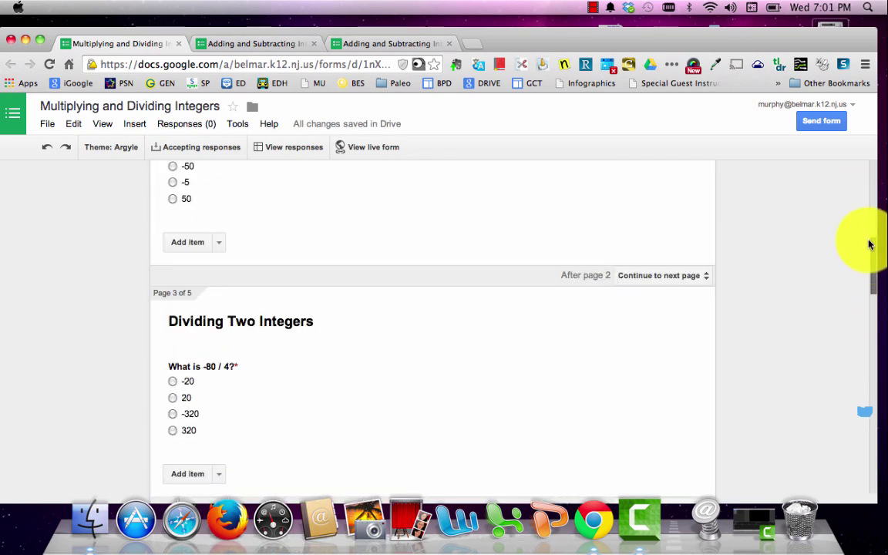
{"action": "scroll", "coordinate": [869, 234], "scroll_direction": "up", "scroll_amount": 3}
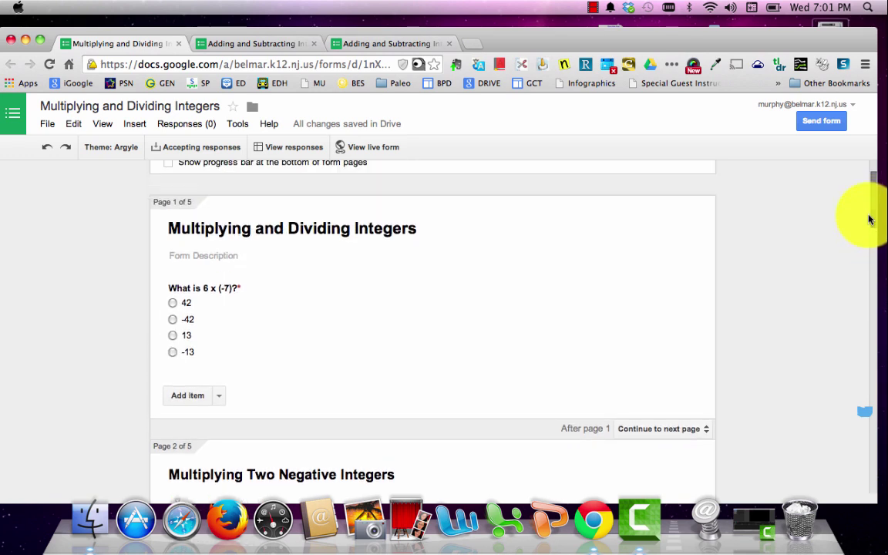
{"action": "left_click", "coordinate": [489, 328]}
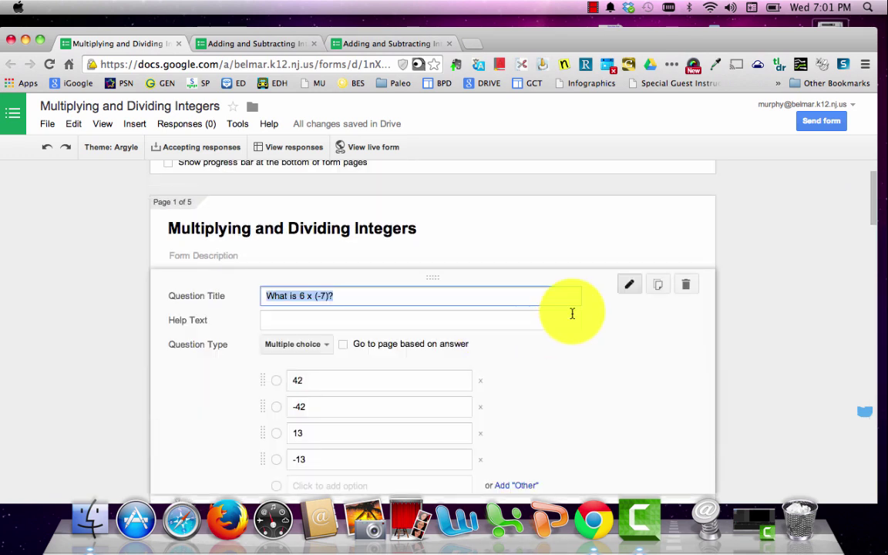
{"action": "left_click", "coordinate": [657, 285]}
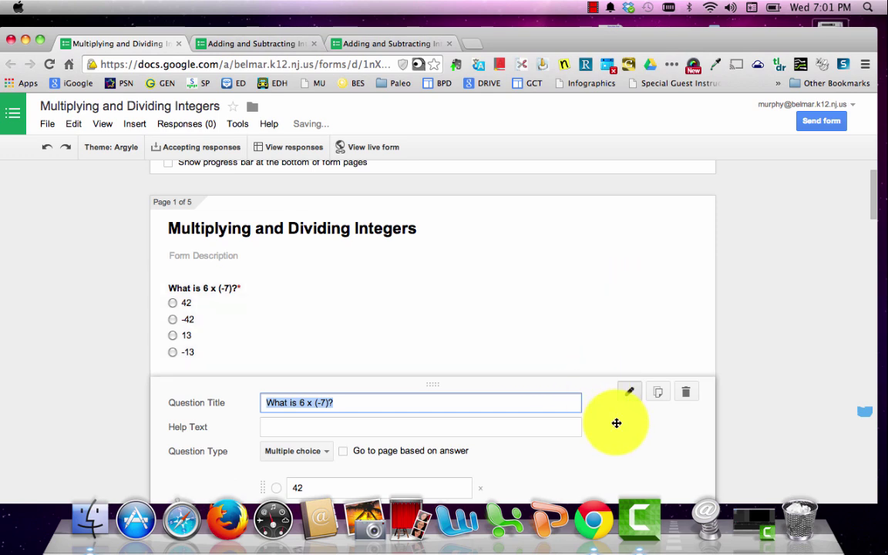
{"action": "left_click_drag", "start_coordinate": [623, 438], "coordinate": [582, 214]}
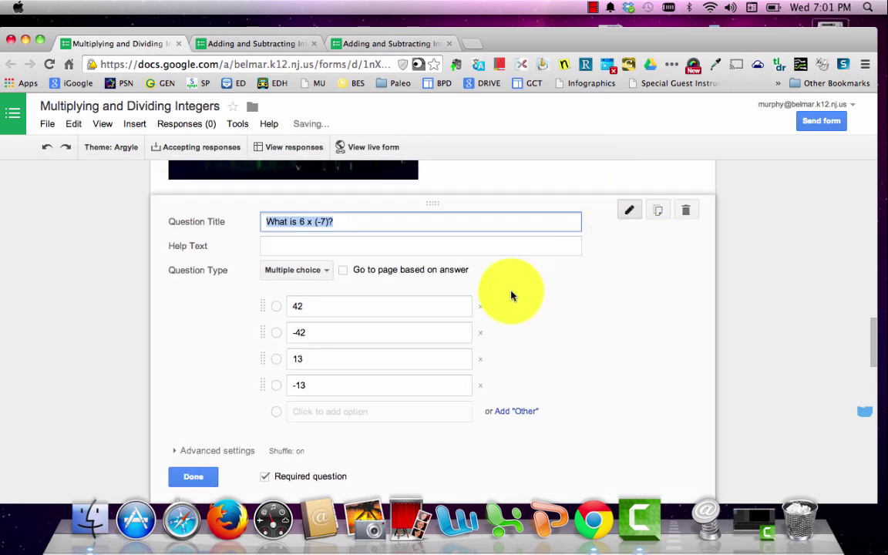
{"action": "left_click", "coordinate": [204, 476]}
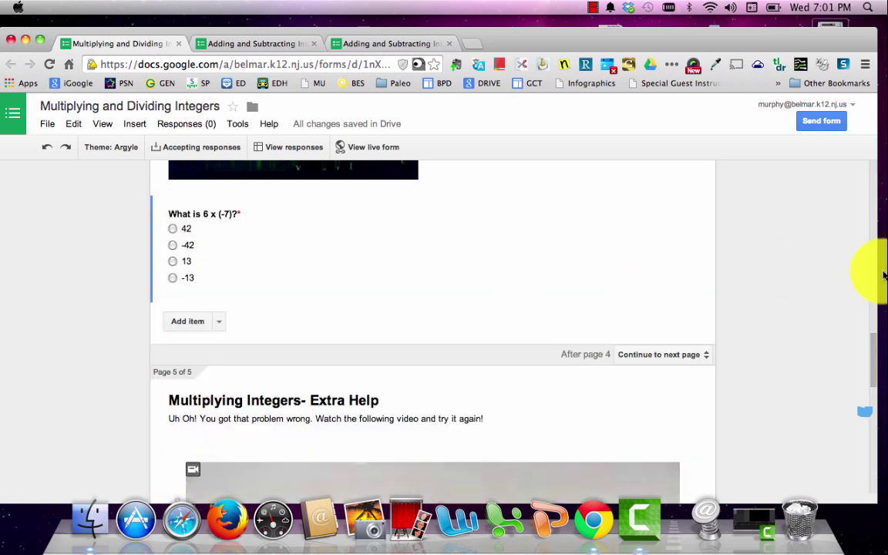
- Delete the "What is 6 x (-7)?" question below the video on page 5
{"action": "scroll", "coordinate": [875, 357], "scroll_direction": "down", "scroll_amount": 5}
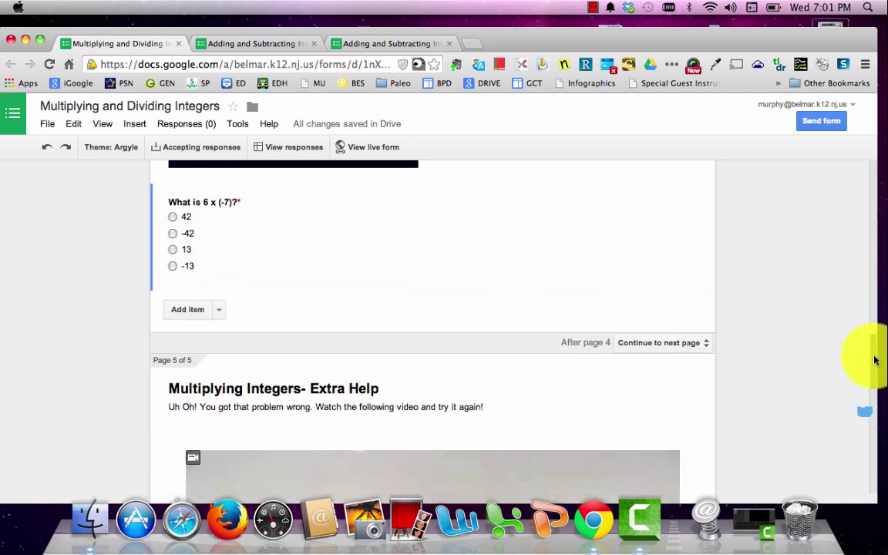
{"action": "scroll", "coordinate": [873, 388], "scroll_direction": "down", "scroll_amount": 5}
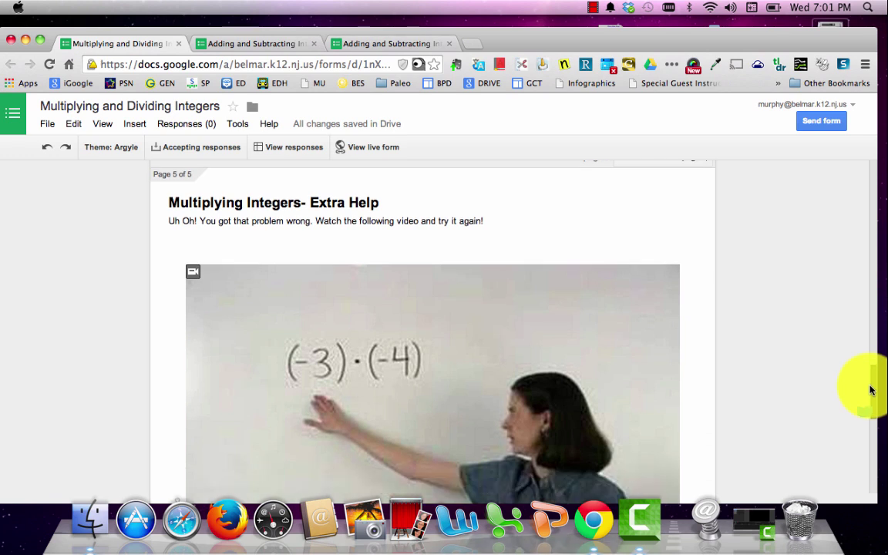
{"action": "scroll", "coordinate": [870, 416], "scroll_direction": "down", "scroll_amount": 5}
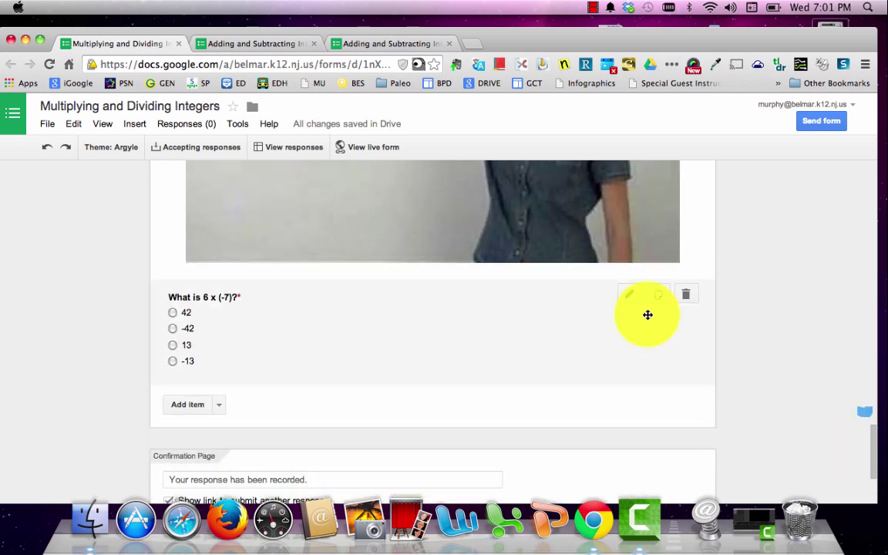
{"action": "left_click", "coordinate": [629, 294]}
{"action": "left_click", "coordinate": [686, 295]}
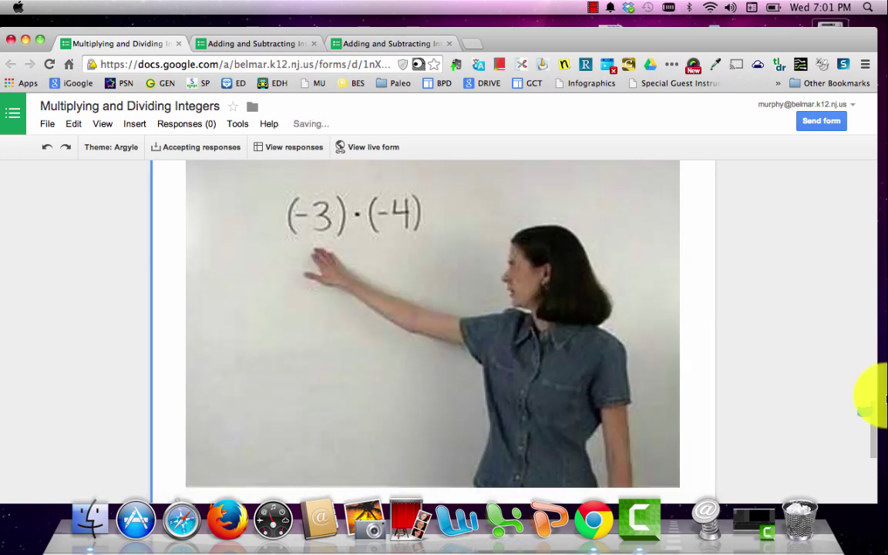
- Enable going to a page based on answer for page 1's 6 x (-7) question and send -42 to page 2 (Multiplying Two Negative Integers)
{"action": "scroll", "coordinate": [873, 425], "scroll_direction": "down", "scroll_amount": 4}
{"action": "scroll", "coordinate": [874, 456], "scroll_direction": "down", "scroll_amount": 2}
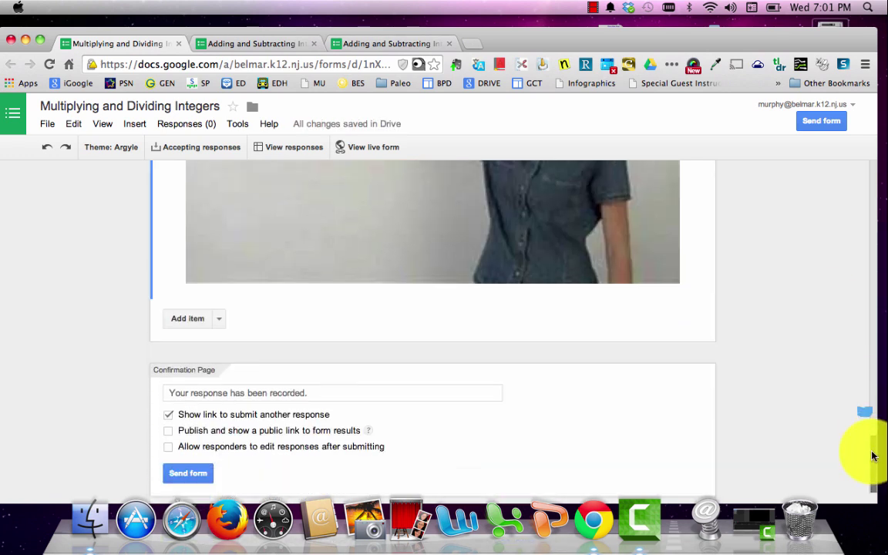
{"action": "scroll", "coordinate": [867, 432], "scroll_direction": "up", "scroll_amount": 6}
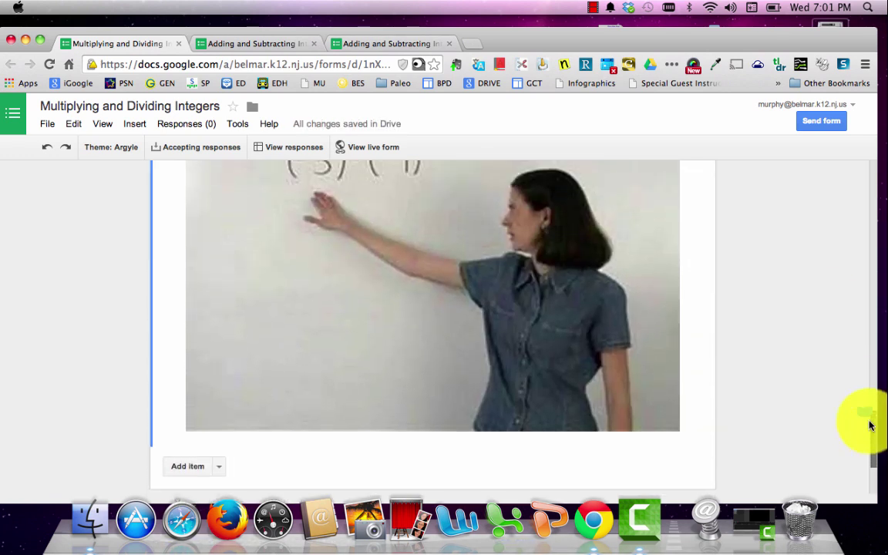
{"action": "scroll", "coordinate": [870, 316], "scroll_direction": "up", "scroll_amount": 10}
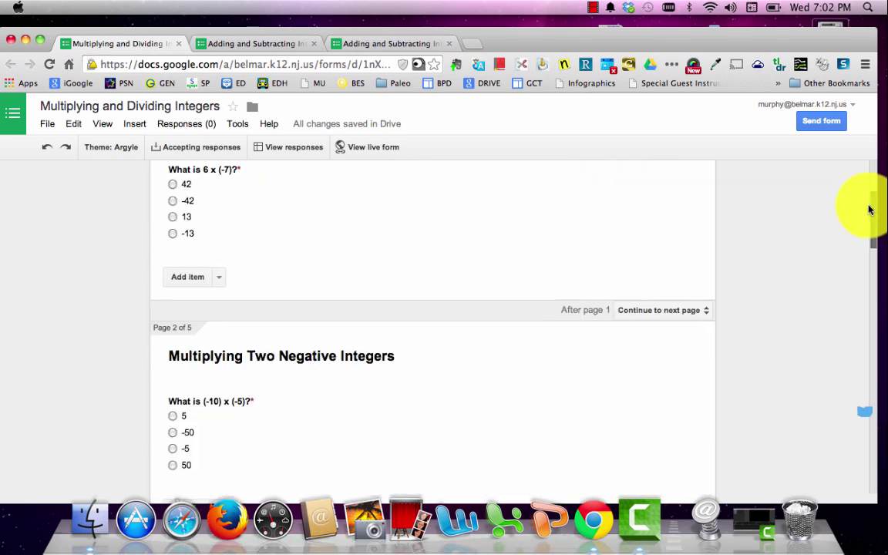
{"action": "scroll", "coordinate": [870, 203], "scroll_direction": "up", "scroll_amount": 3}
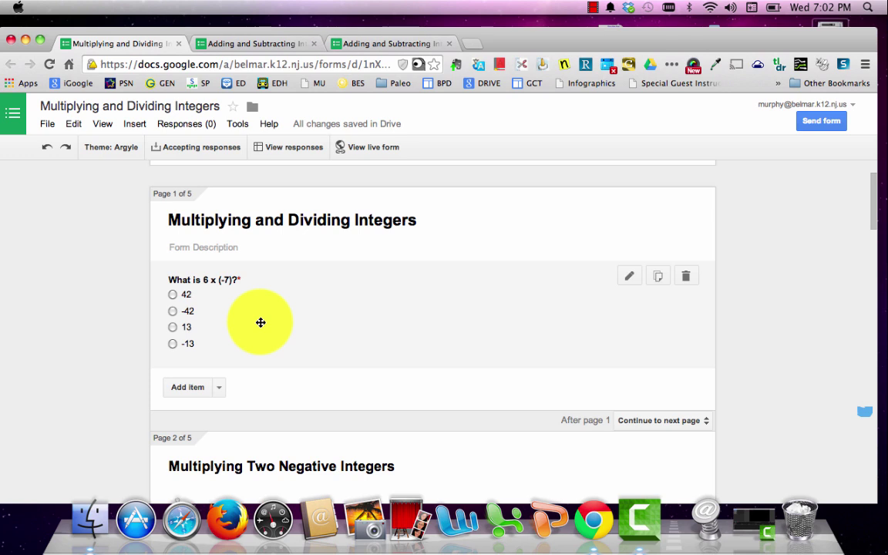
{"action": "left_click", "coordinate": [261, 322]}
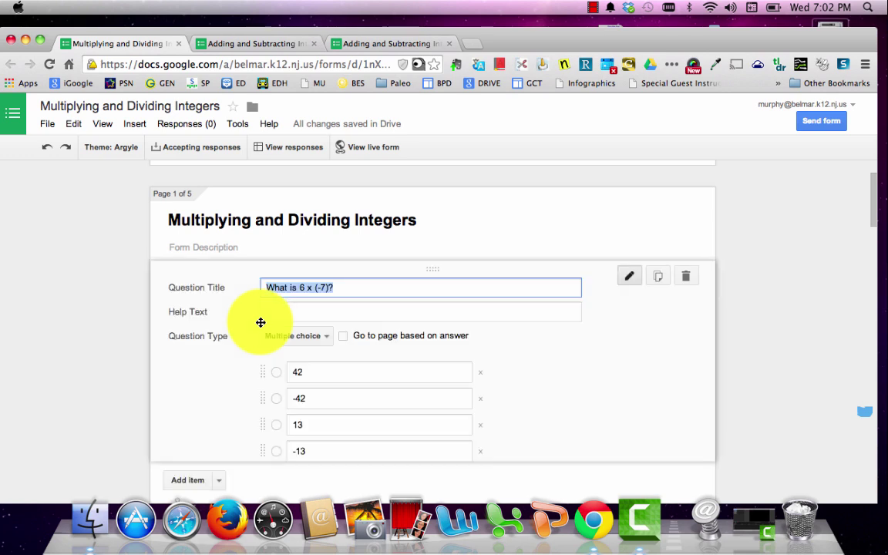
{"action": "left_click", "coordinate": [344, 338]}
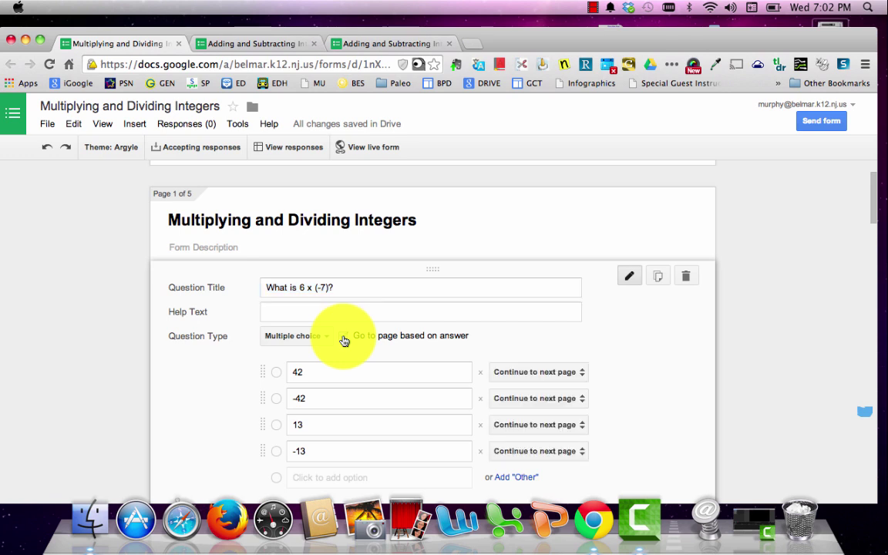
{"action": "left_click", "coordinate": [544, 407]}
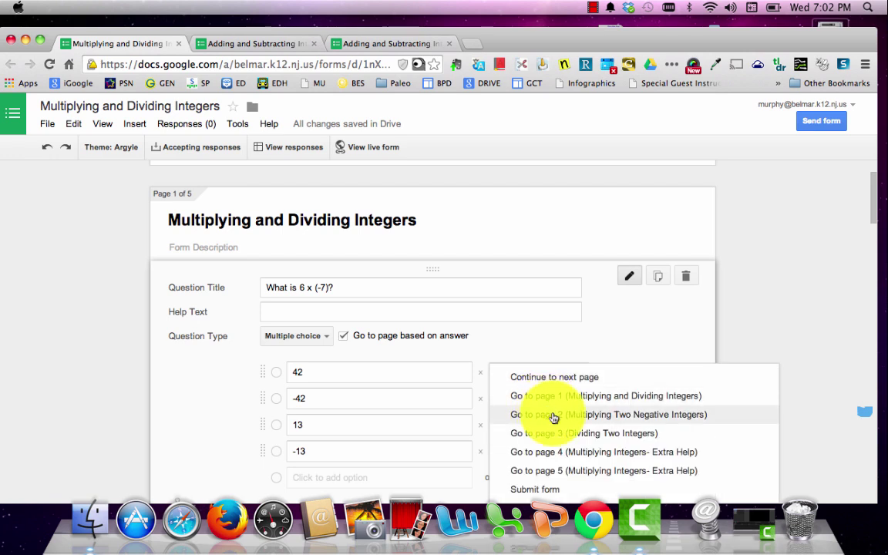
{"action": "left_click", "coordinate": [554, 415]}
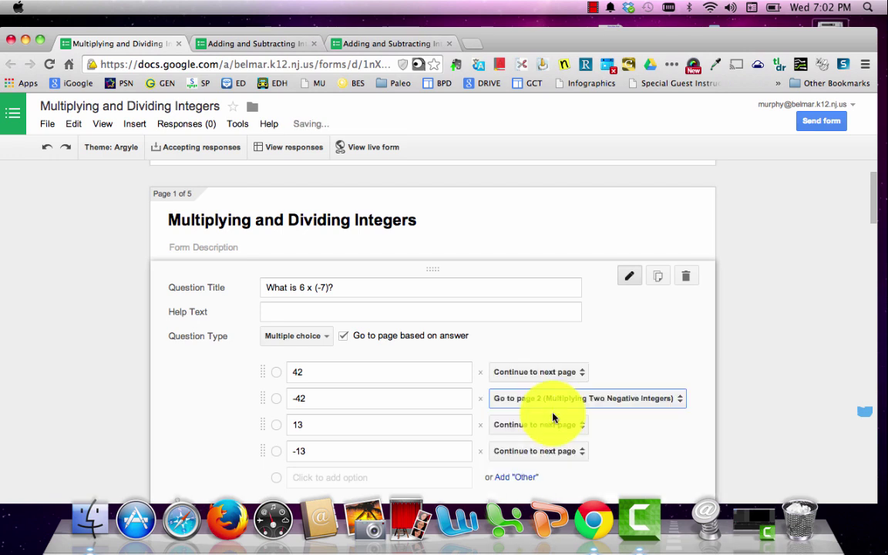
- Send the wrong answers 42, 13 and -13 to page 4 (Multiplying Integers- Extra Help)
{"action": "left_click", "coordinate": [571, 376]}
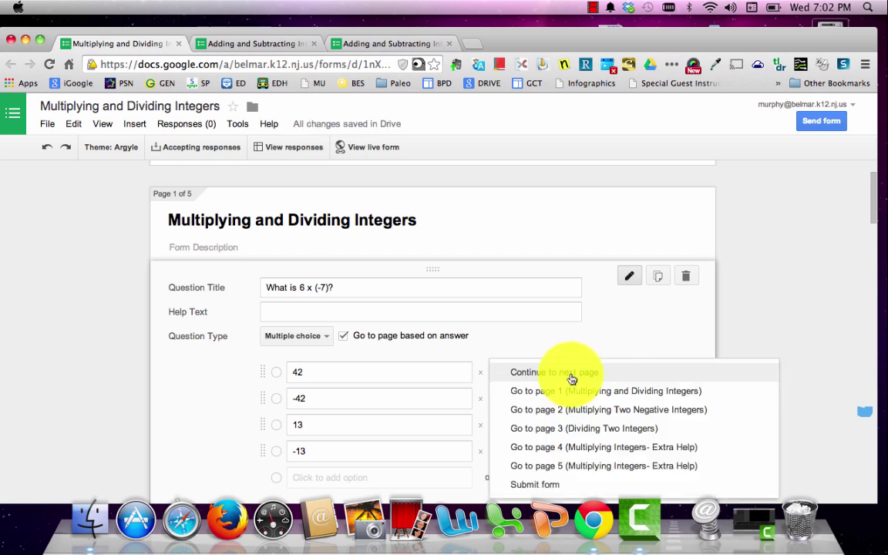
{"action": "left_click", "coordinate": [598, 454]}
{"action": "left_click", "coordinate": [557, 425]}
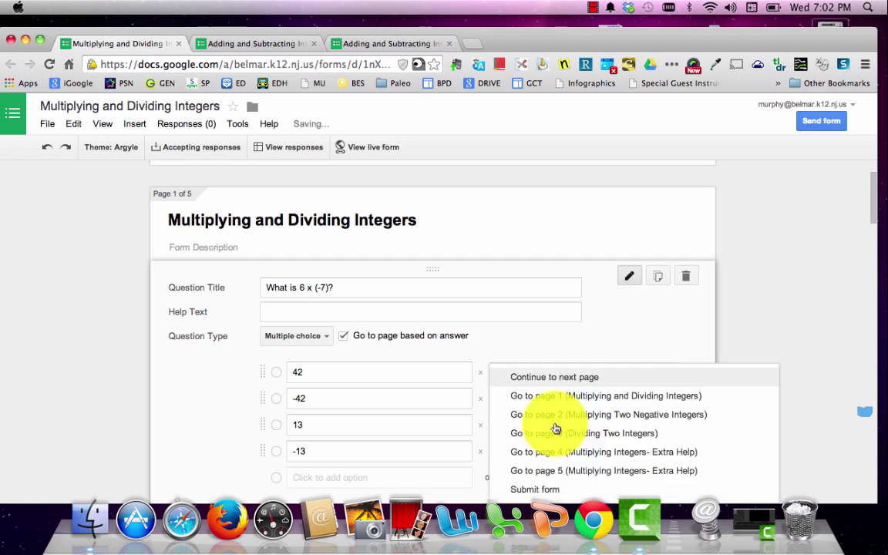
{"action": "left_click", "coordinate": [575, 461]}
{"action": "left_click", "coordinate": [567, 452]}
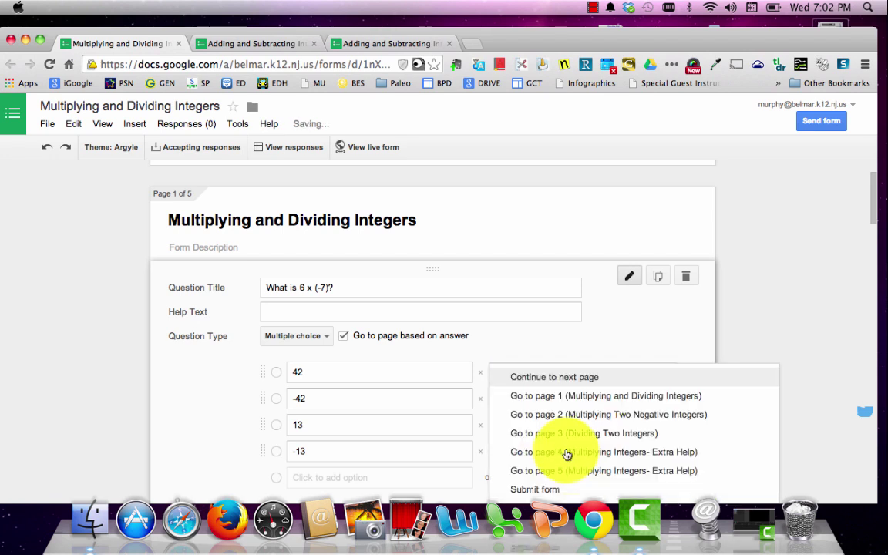
{"action": "left_click", "coordinate": [579, 454]}
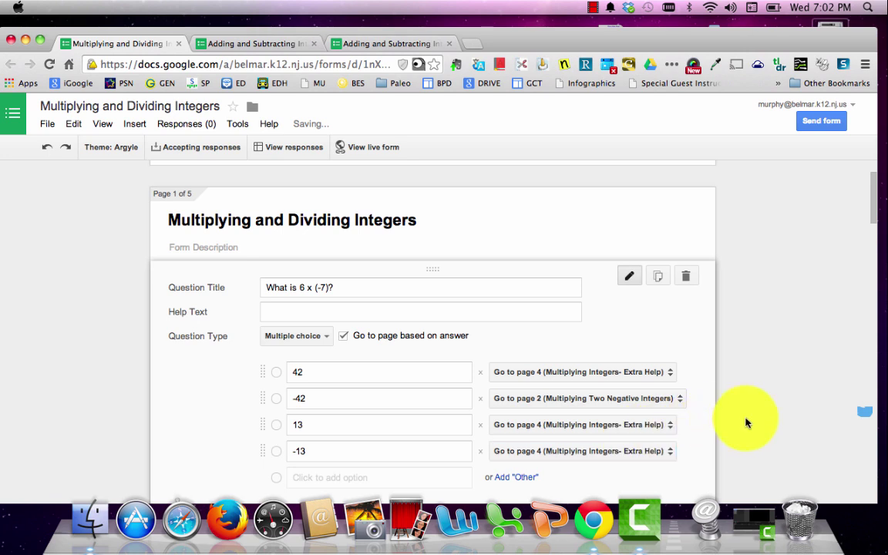
- Reopen page 1's "What is 6 x (-7)?" question to review its answer destinations
{"action": "scroll", "coordinate": [746, 421], "scroll_direction": "down", "scroll_amount": 15}
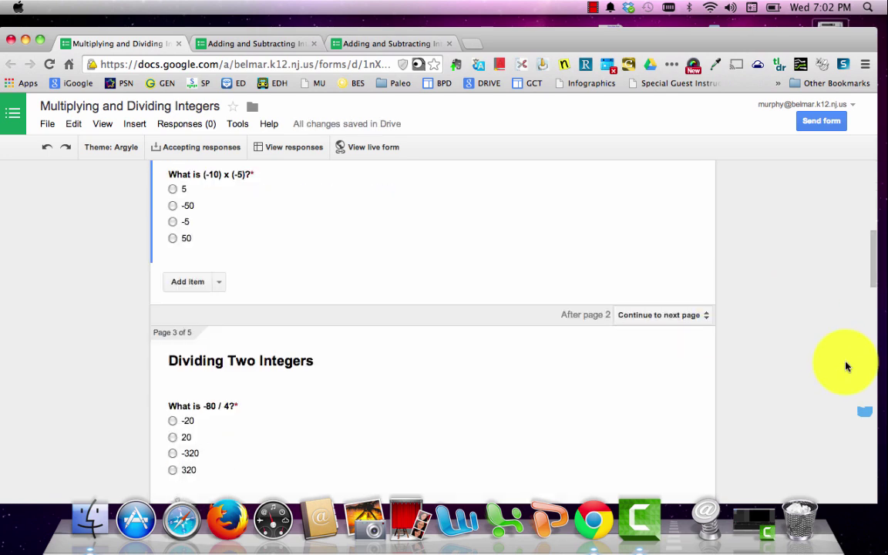
{"action": "left_click_drag", "start_coordinate": [874, 274], "coordinate": [872, 224]}
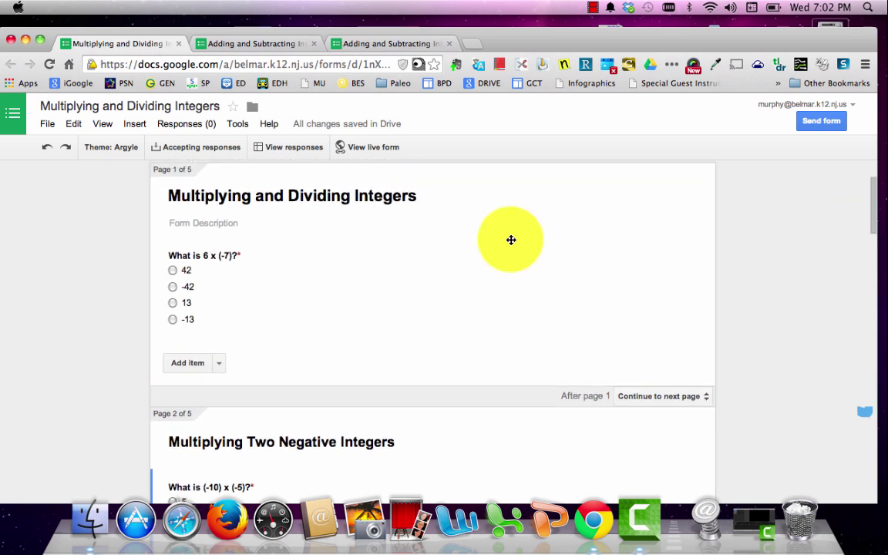
{"action": "left_click", "coordinate": [332, 271]}
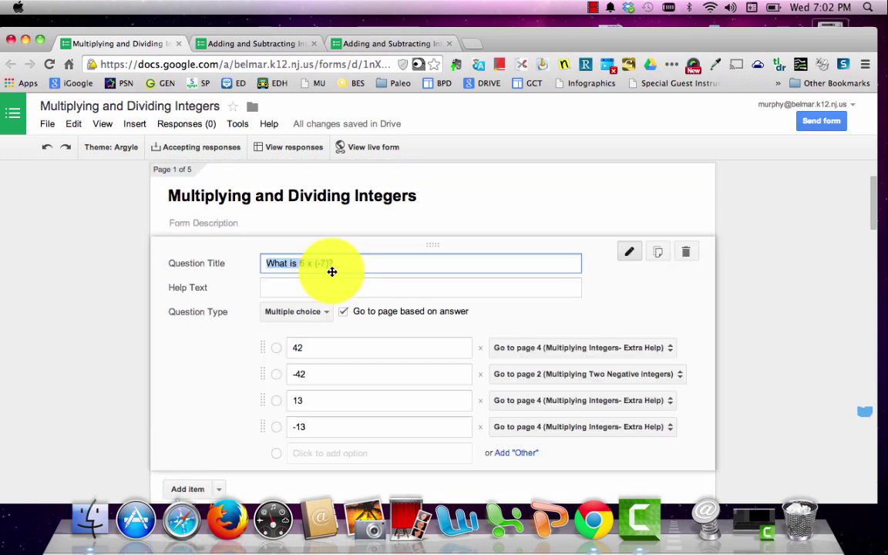